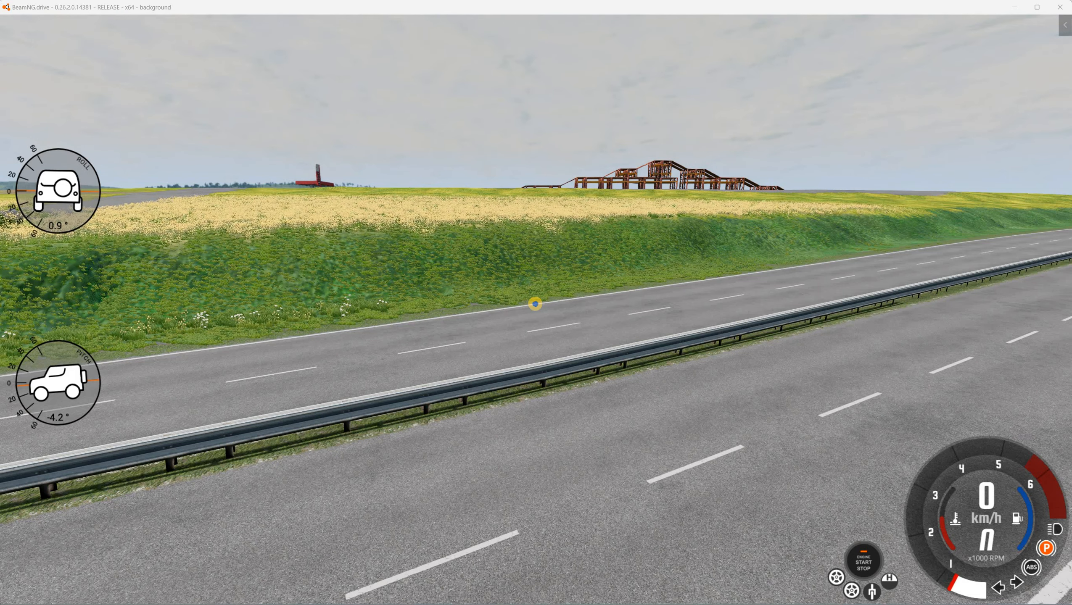
# Step: Open the world editor and bring up theTerrain's export settings, checking the export folder /levels/ellern_map/export/
pyautogui.moveTo(535, 304); pyautogui.dragTo(645, 367, button='right')
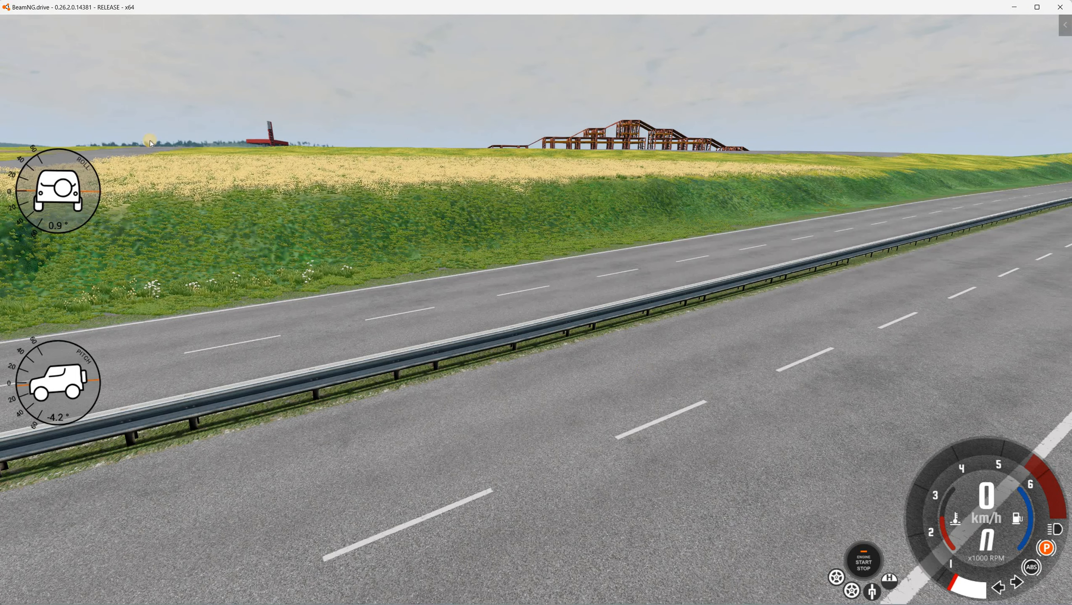
pyautogui.moveTo(354, 160); pyautogui.dragTo(292, 160, button='right')
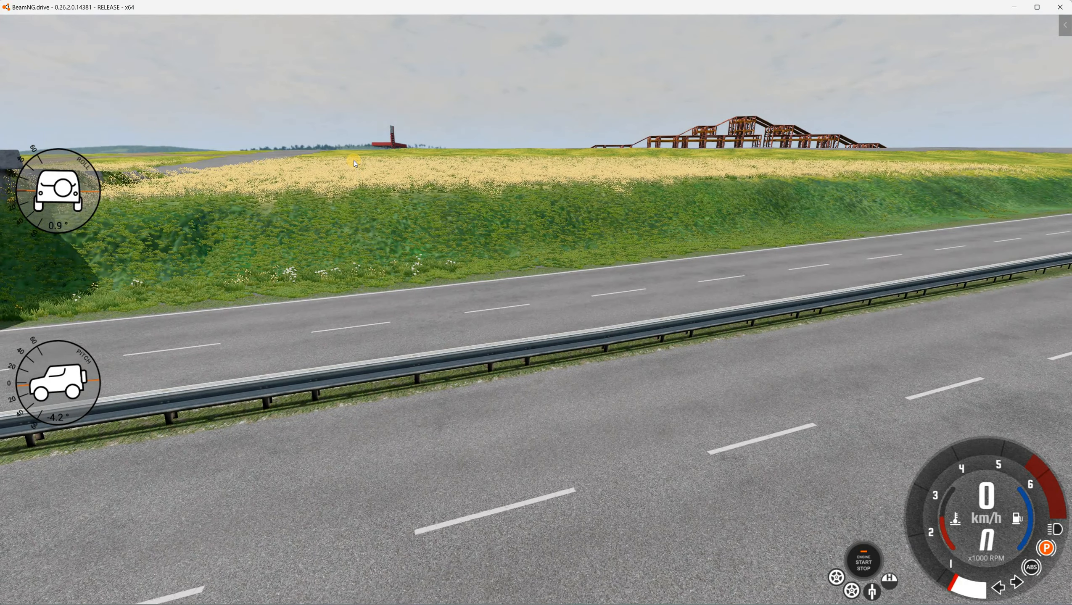
pyautogui.press('F11')
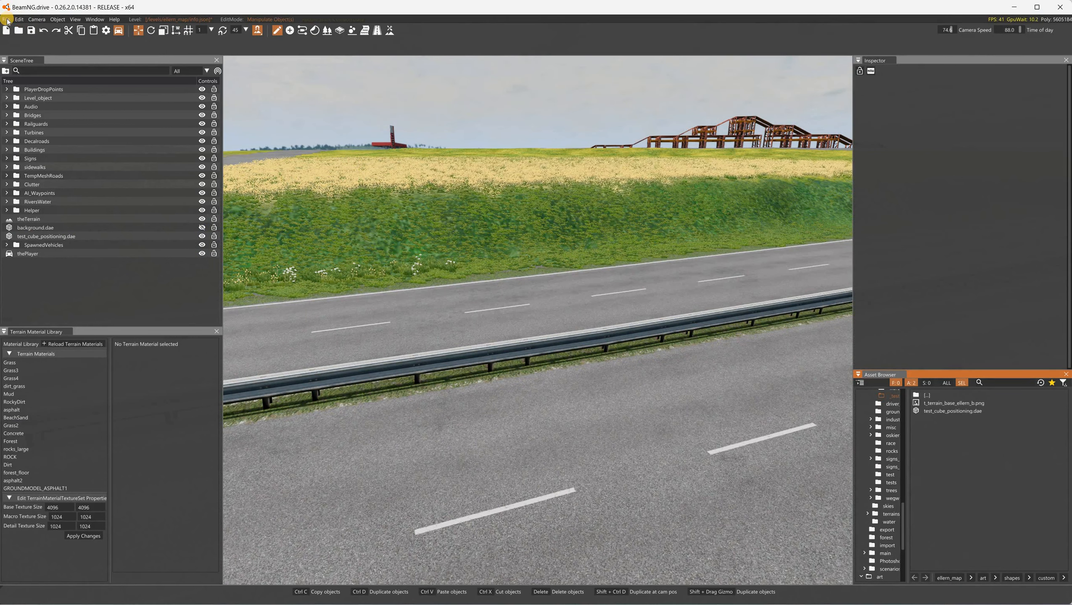
pyautogui.click(388, 34)
pyautogui.click(19, 49)
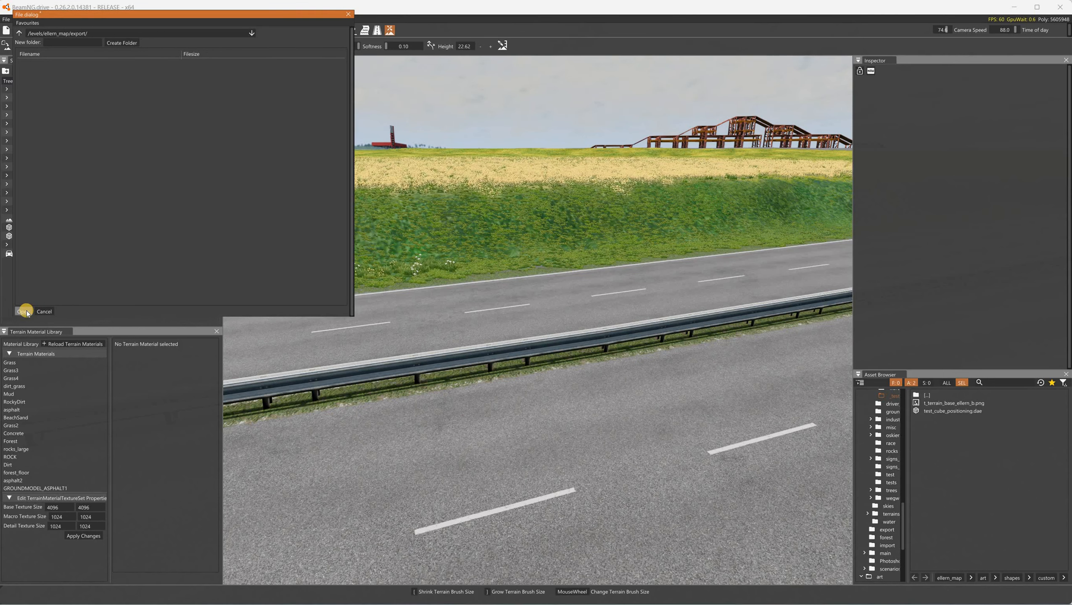
pyautogui.click(44, 311)
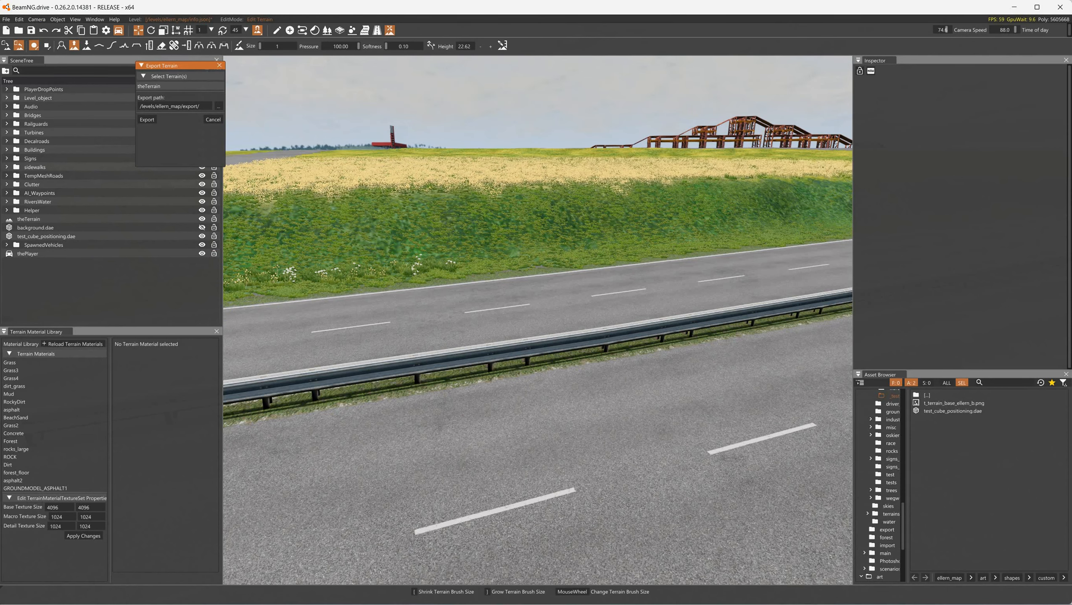
# Step: Switch to File Explorer and locate theTerrain_heightmap.png in the ellern_map export folder
pyautogui.hotkey('alt', 'Tab')
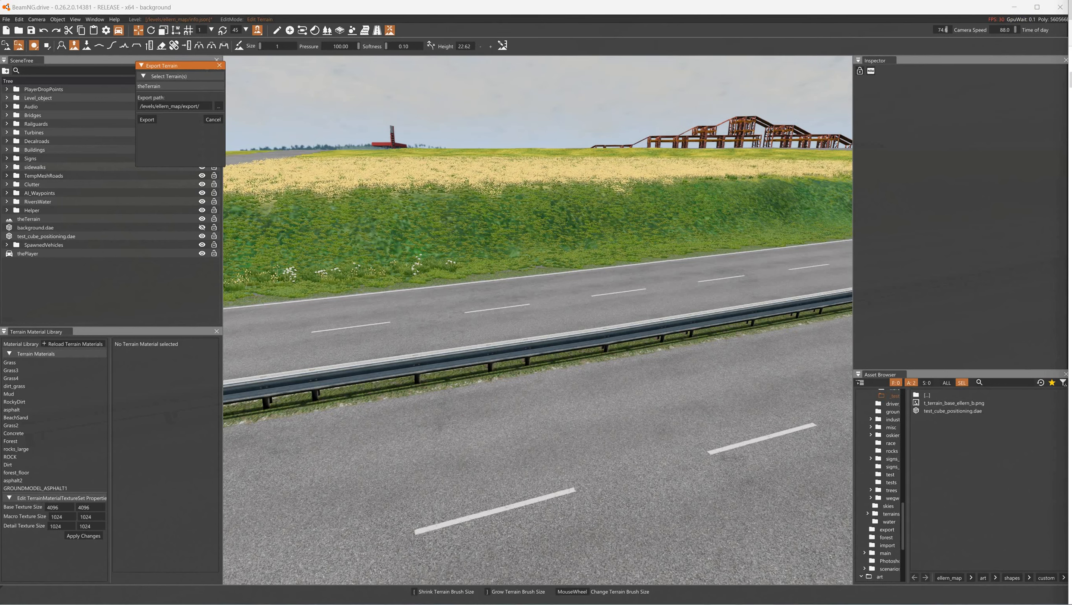
pyautogui.moveTo(1062, 117); pyautogui.dragTo(512, 129)
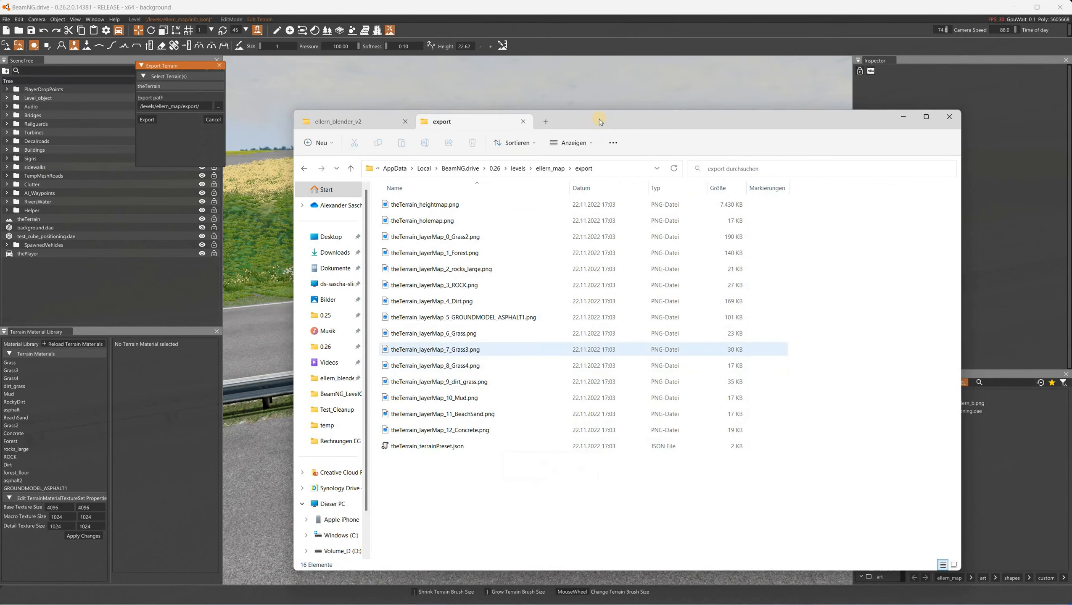
pyautogui.moveTo(593, 119); pyautogui.dragTo(719, 101)
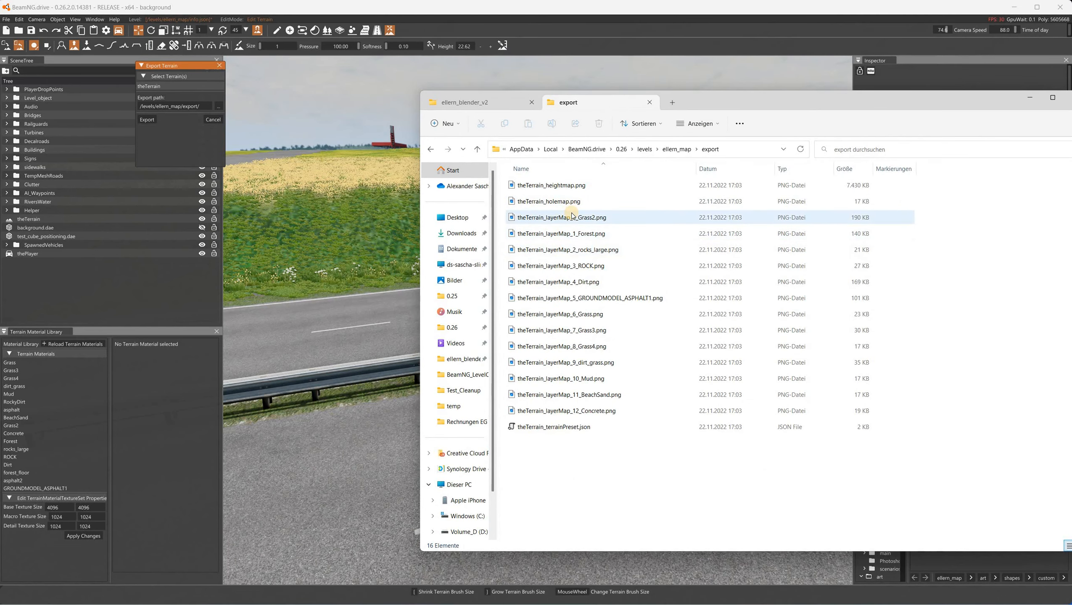
pyautogui.click(593, 186)
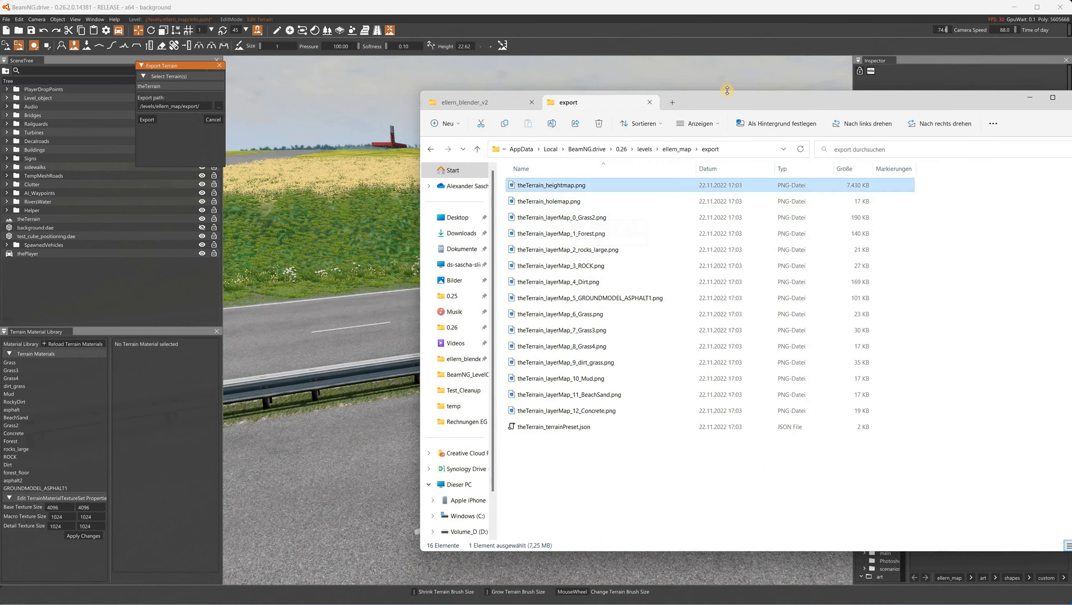
pyautogui.moveTo(722, 101); pyautogui.dragTo(1071, 106)
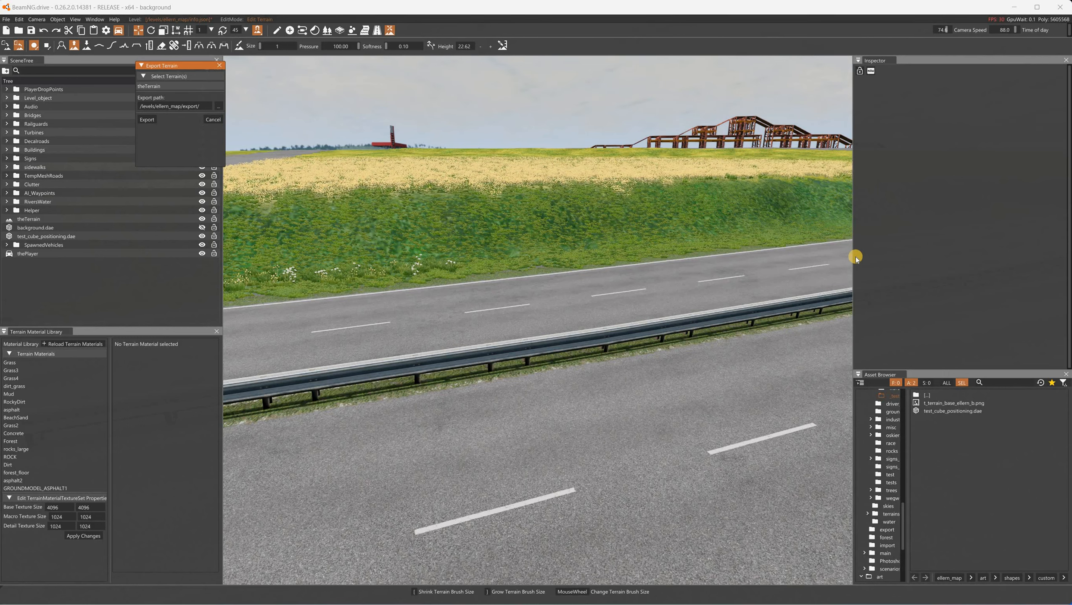
# Step: Switch to Blender, hide the terrain_dae object and show the textured Grid terrain
pyautogui.hotkey('alt', 'Tab')
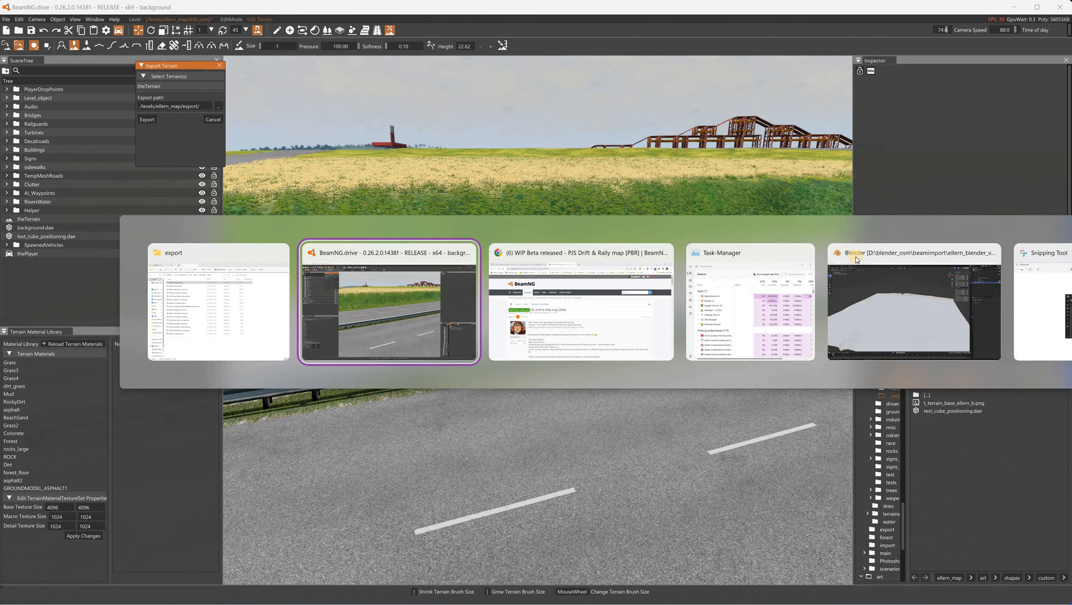
pyautogui.press('Tab')
pyautogui.press('Tab')
pyautogui.hotkey('alt', 'Tab')
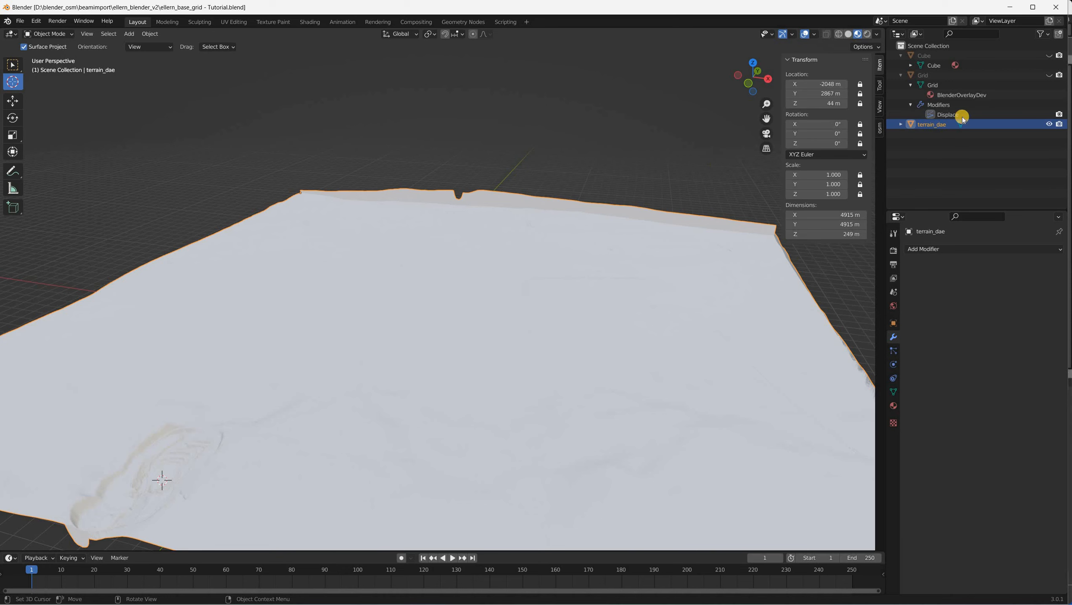
pyautogui.click(1049, 125)
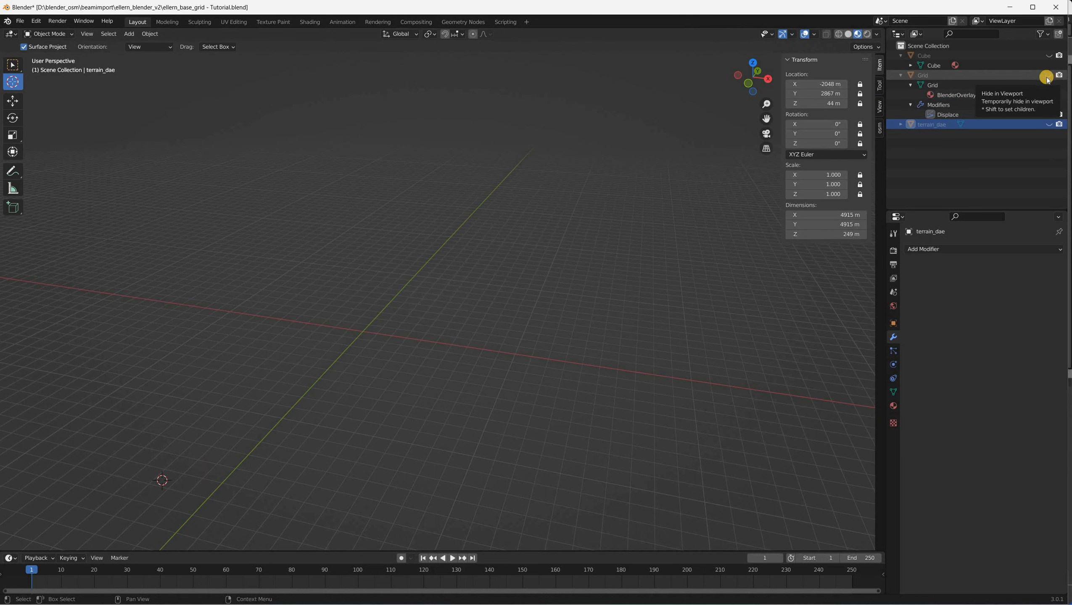
pyautogui.click(1049, 75)
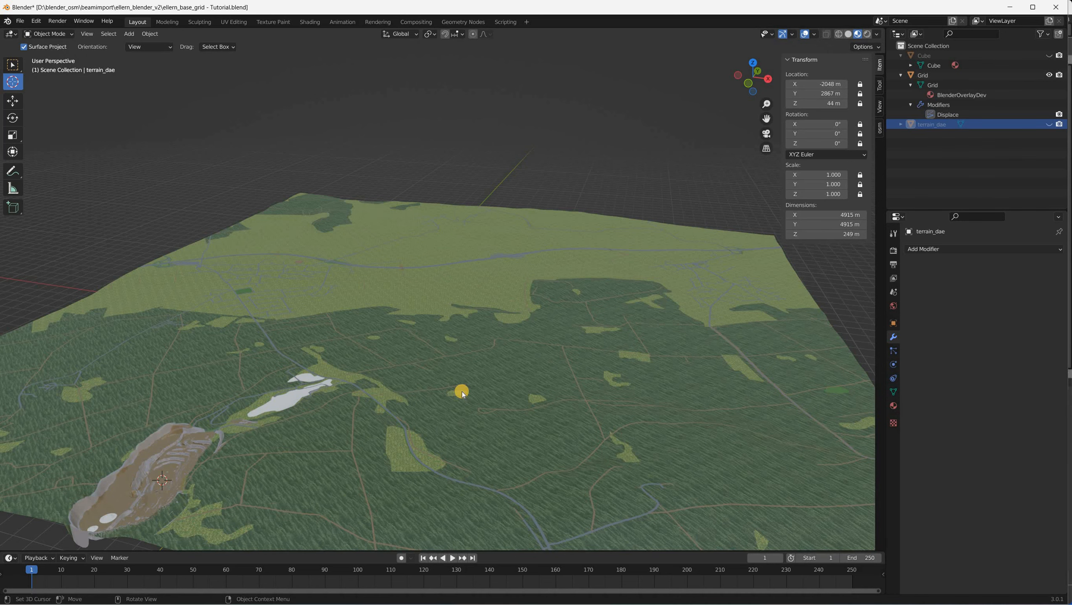
pyautogui.click(461, 392)
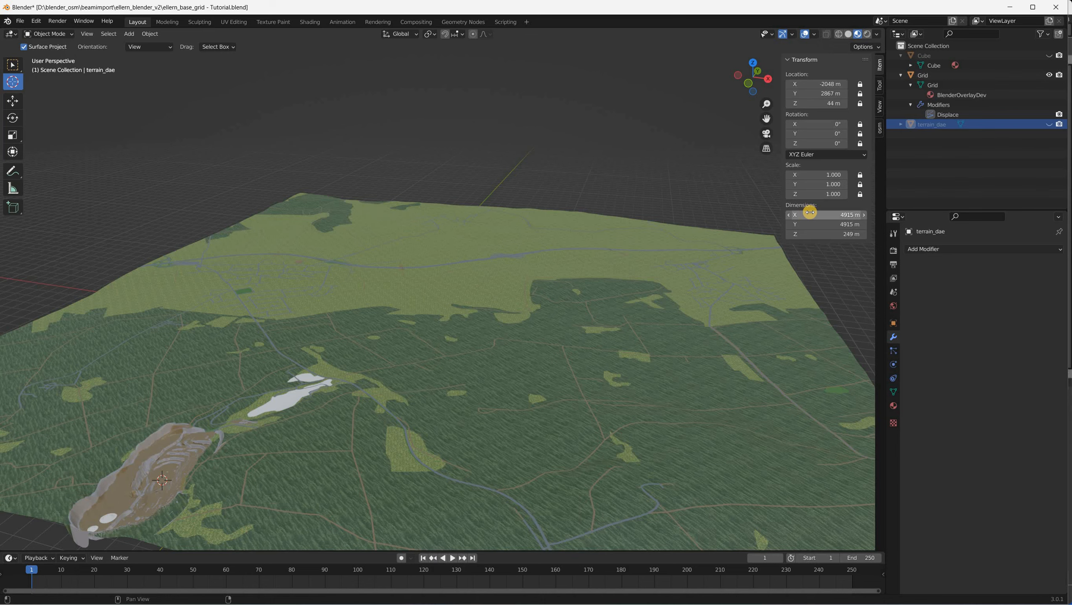
# Step: Switch to BeamNG.drive, dismiss the terrain export dialog, select theTerrain and locate the option for exporting it as Collada
pyautogui.hotkey('alt', 'Tab')
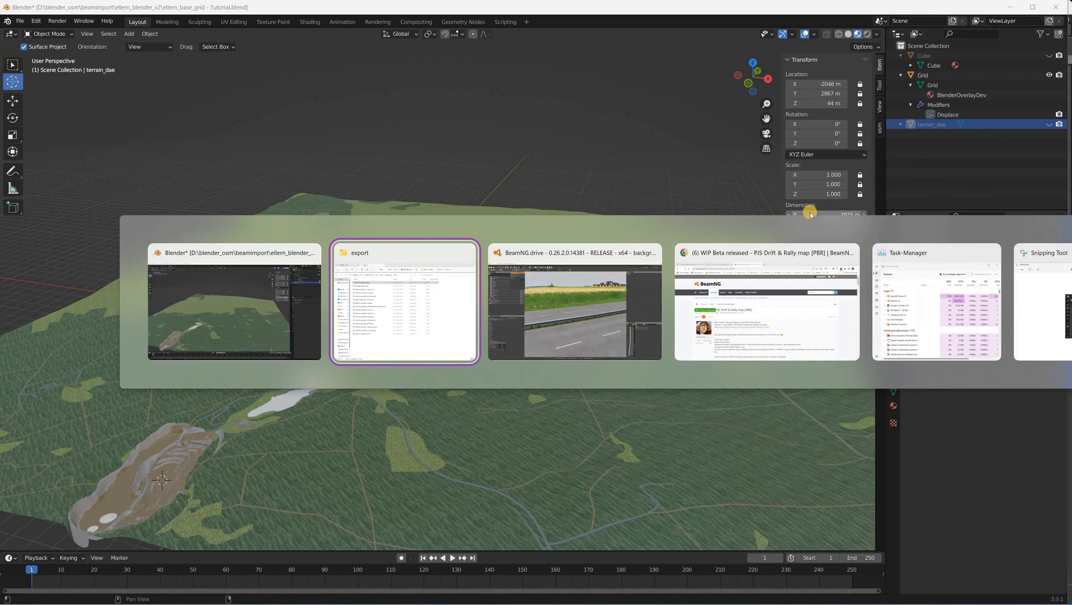
pyautogui.hotkey('alt', 'Tab')
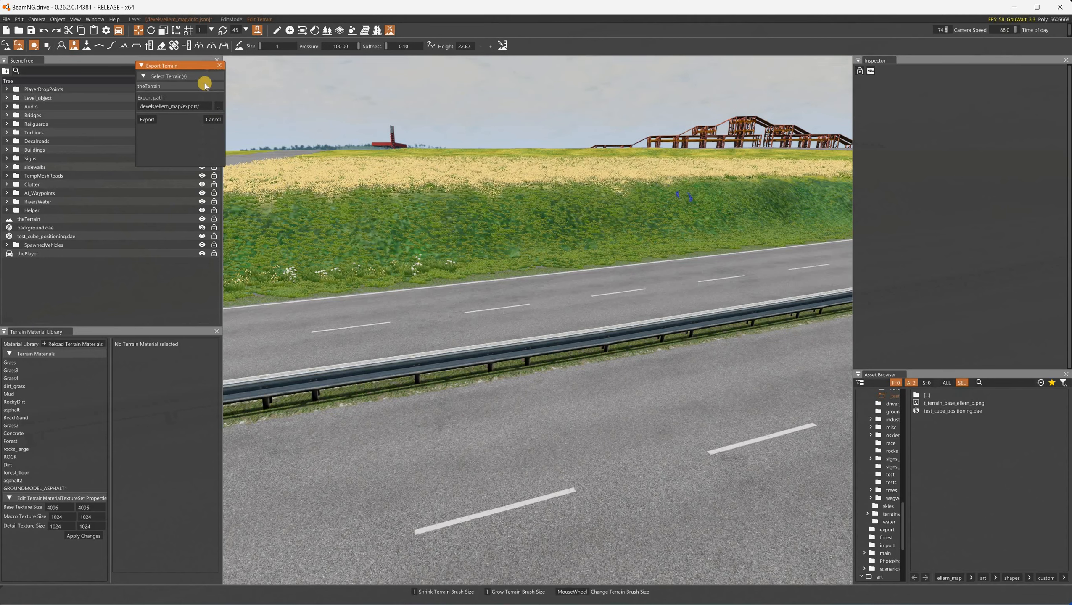
pyautogui.click(213, 119)
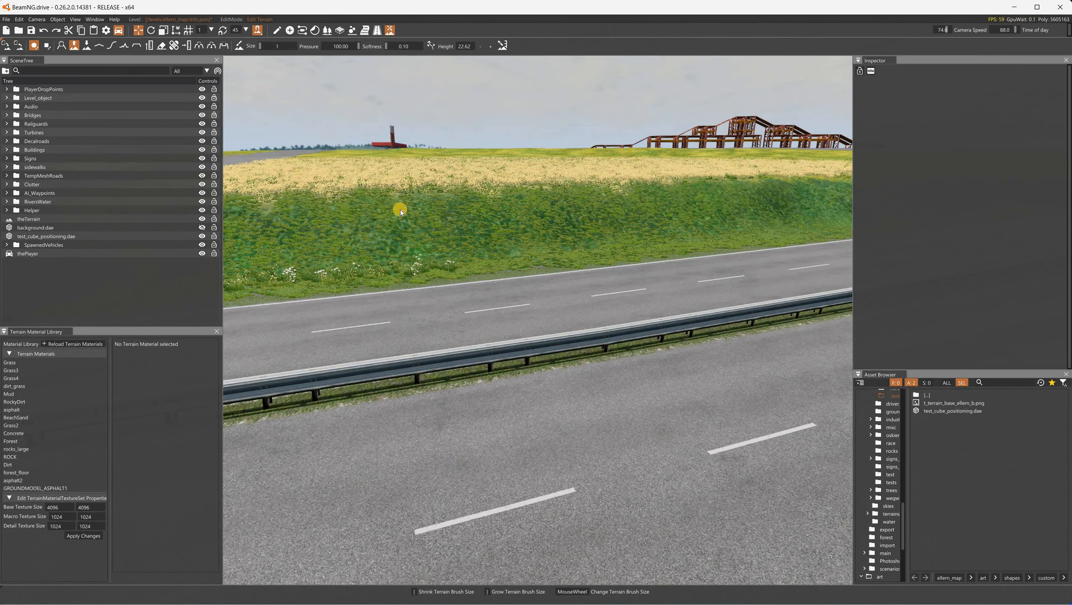
pyautogui.click(25, 219)
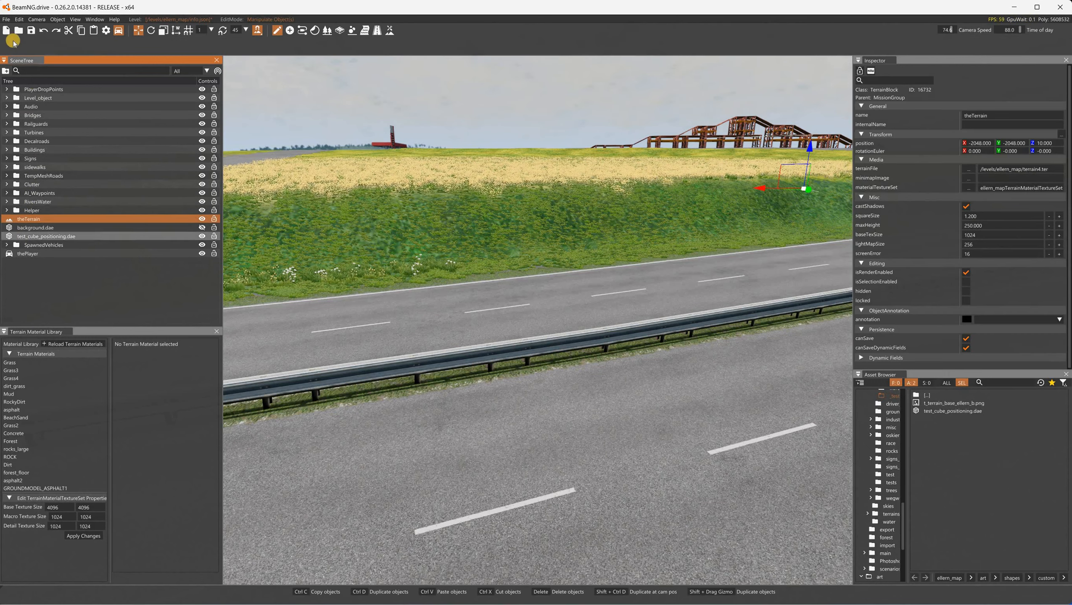
pyautogui.click(6, 19)
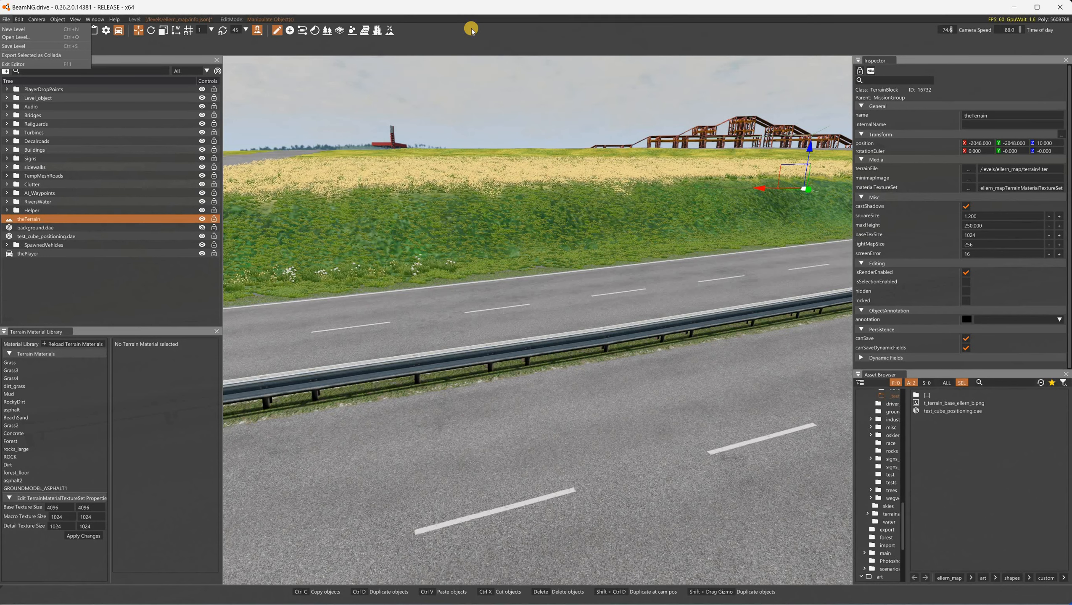
# Step: Switch to File Explorer and locate terrain_ellern.dae in the ellern_blender_v2 folder
pyautogui.hotkey('alt', 'Tab')
pyautogui.hotkey('alt', 'Tab')
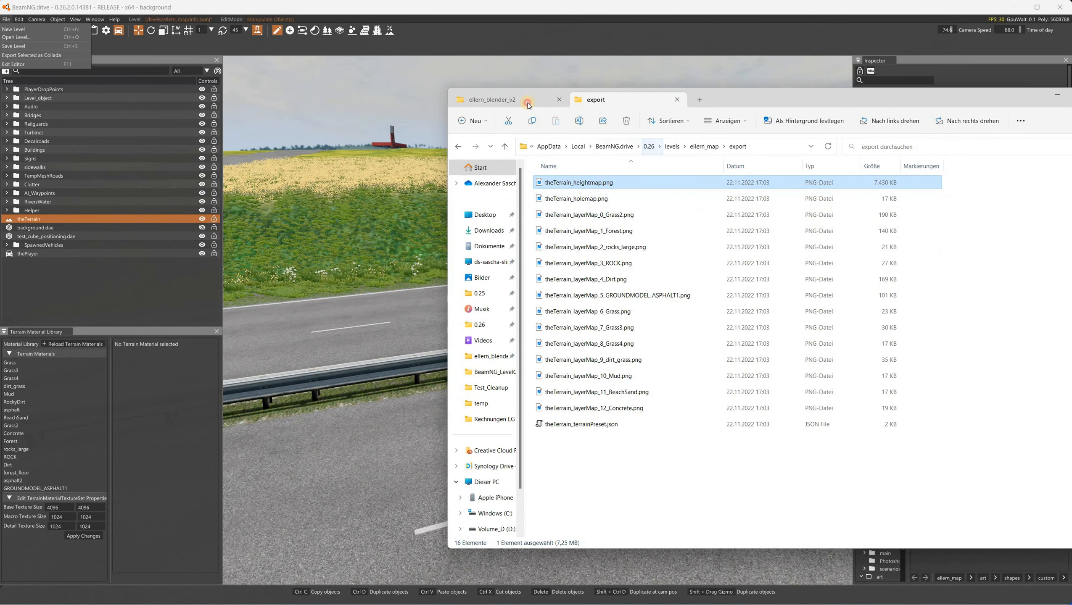
pyautogui.click(528, 104)
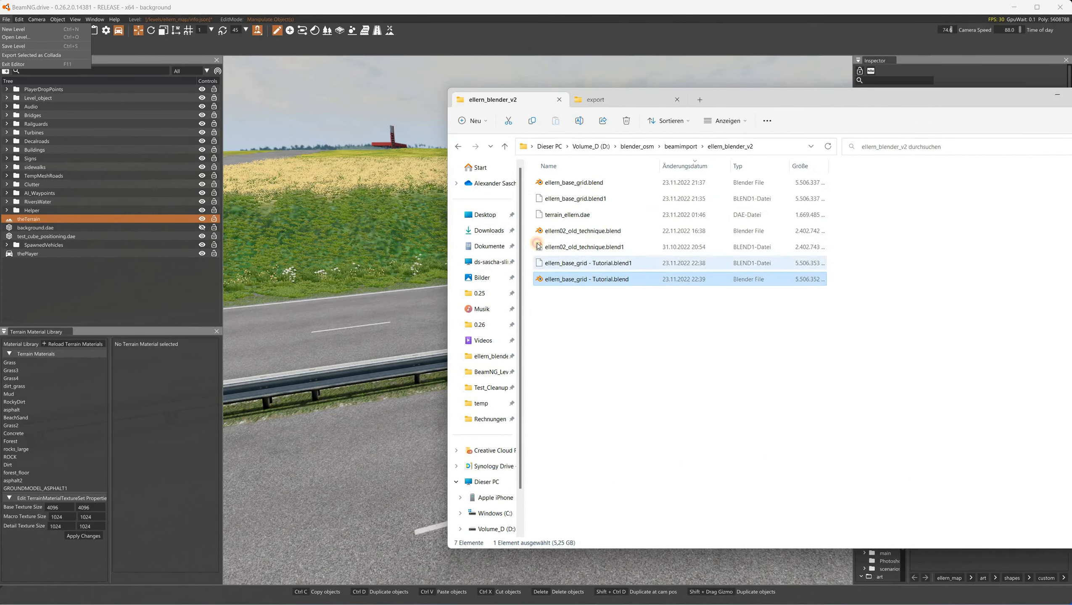
pyautogui.click(538, 216)
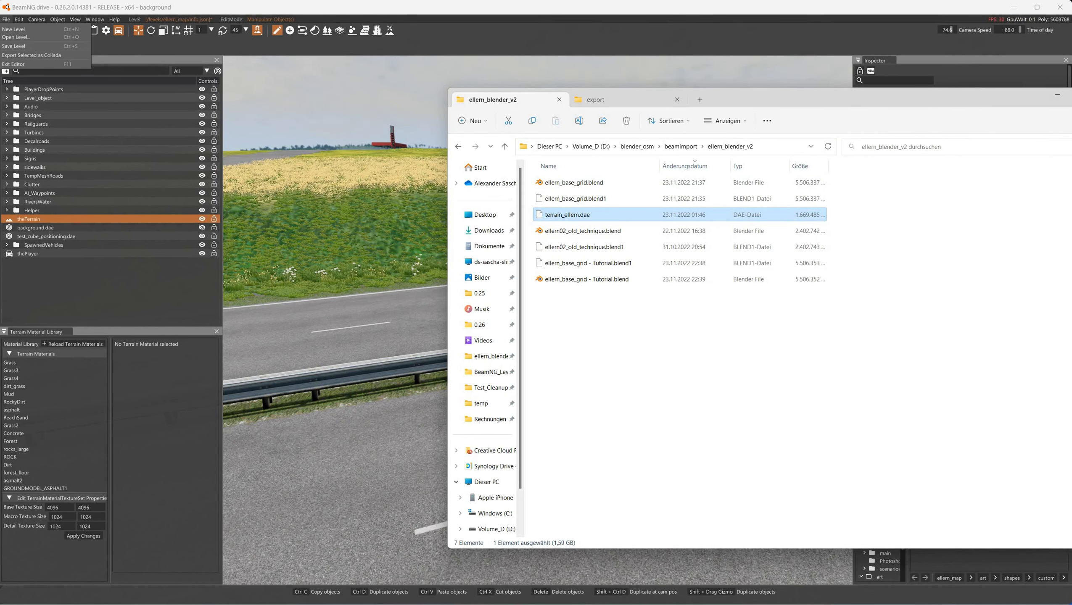
pyautogui.click(1057, 95)
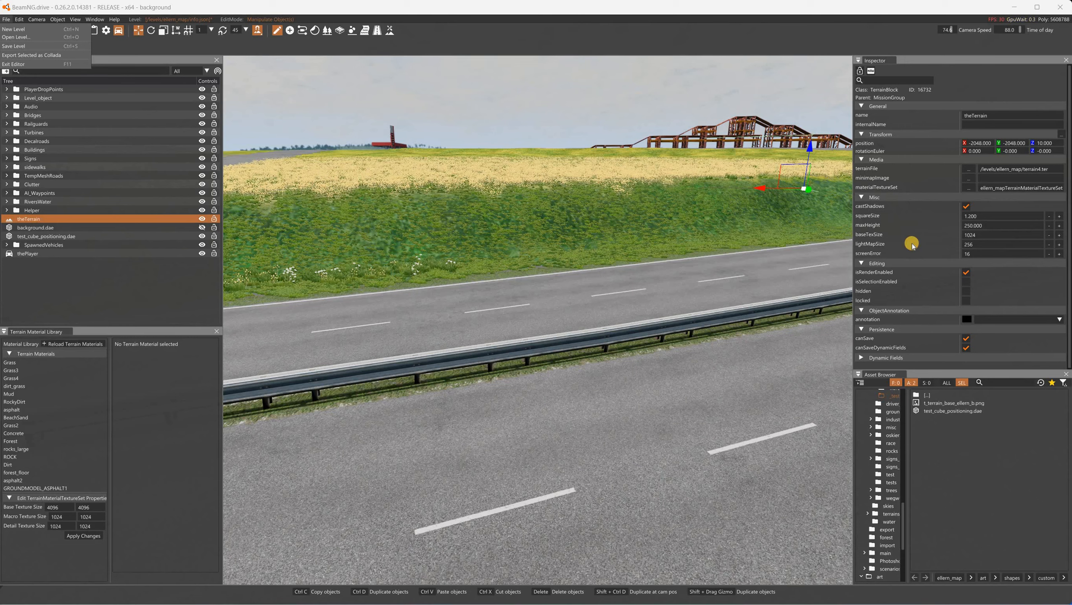
# Step: Switch to Blender and look up the file import options for bringing in the terrain mesh
pyautogui.hotkey('alt', 'Tab')
pyautogui.hotkey('alt', 'Tab')
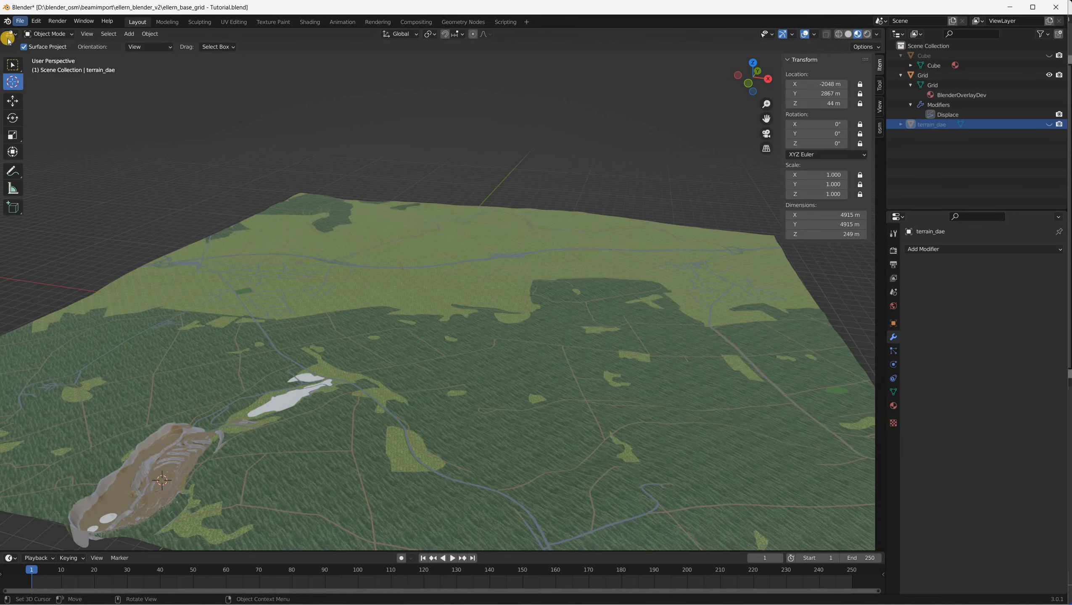
pyautogui.click(20, 21)
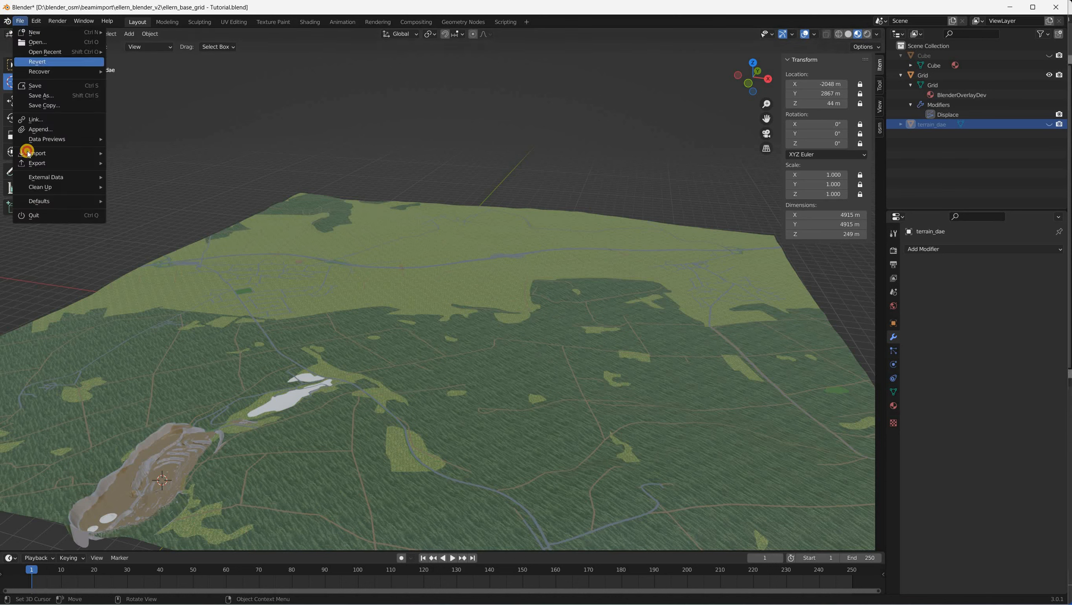
pyautogui.moveTo(87, 153)
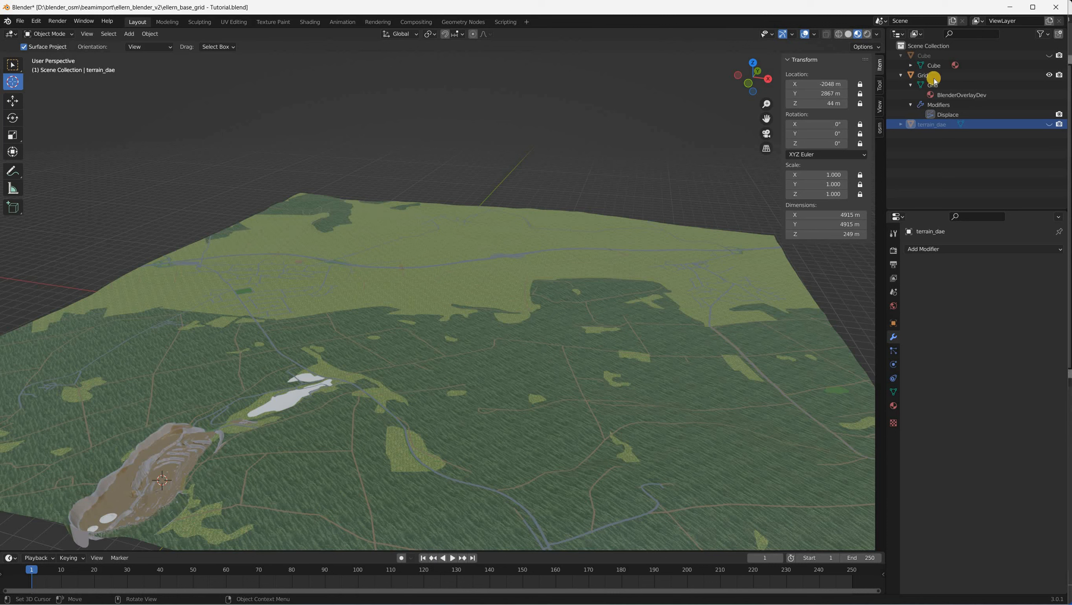
# Step: Hide the Grid, show terrain_dae and examine the imported terrain from the quarry side
pyautogui.click(1048, 75)
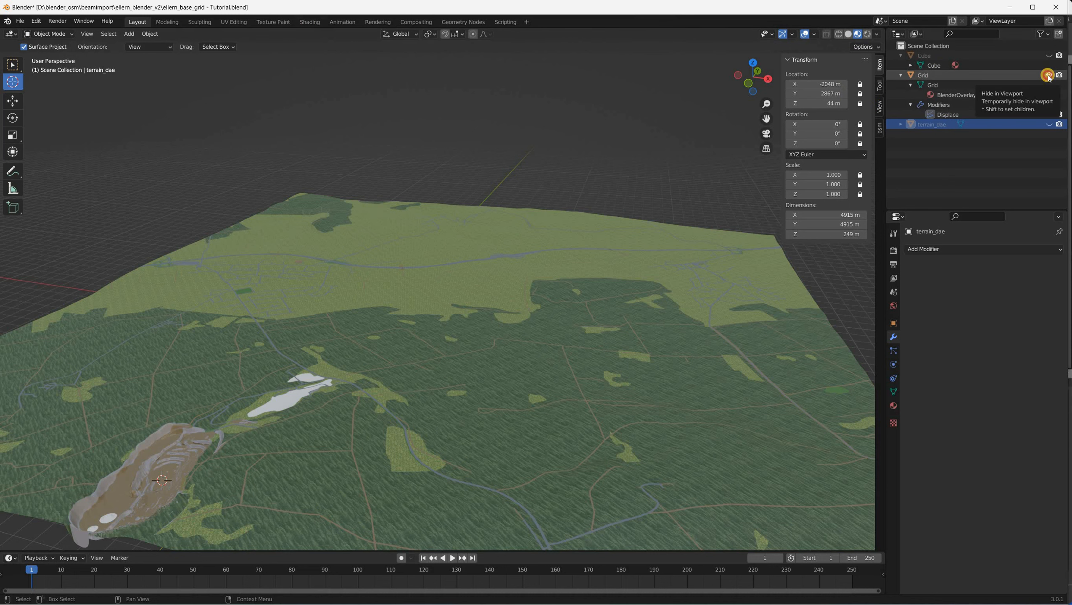
pyautogui.click(1049, 124)
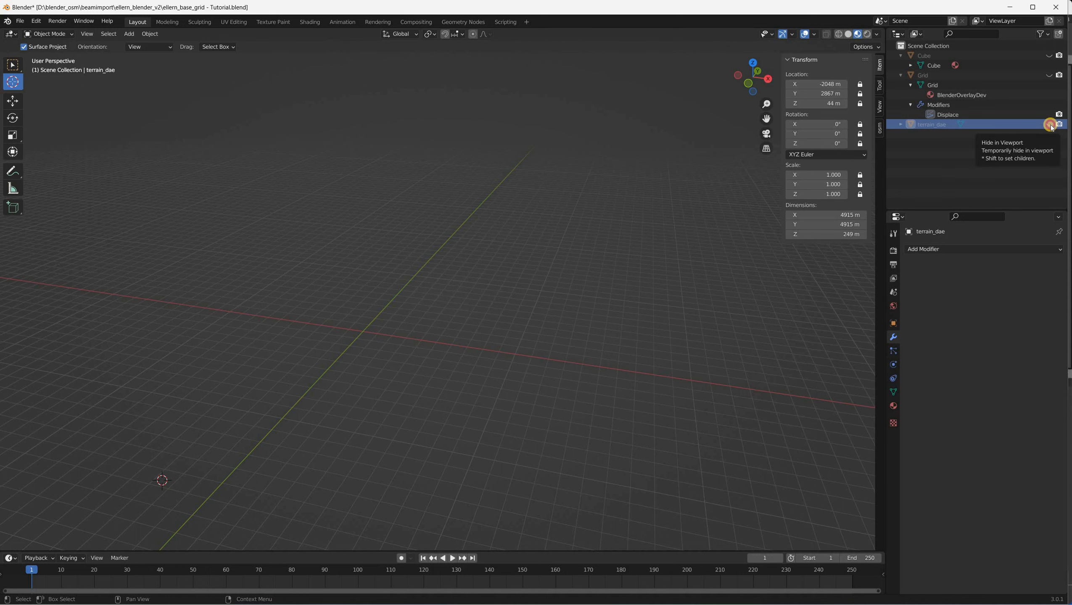
pyautogui.click(1050, 124)
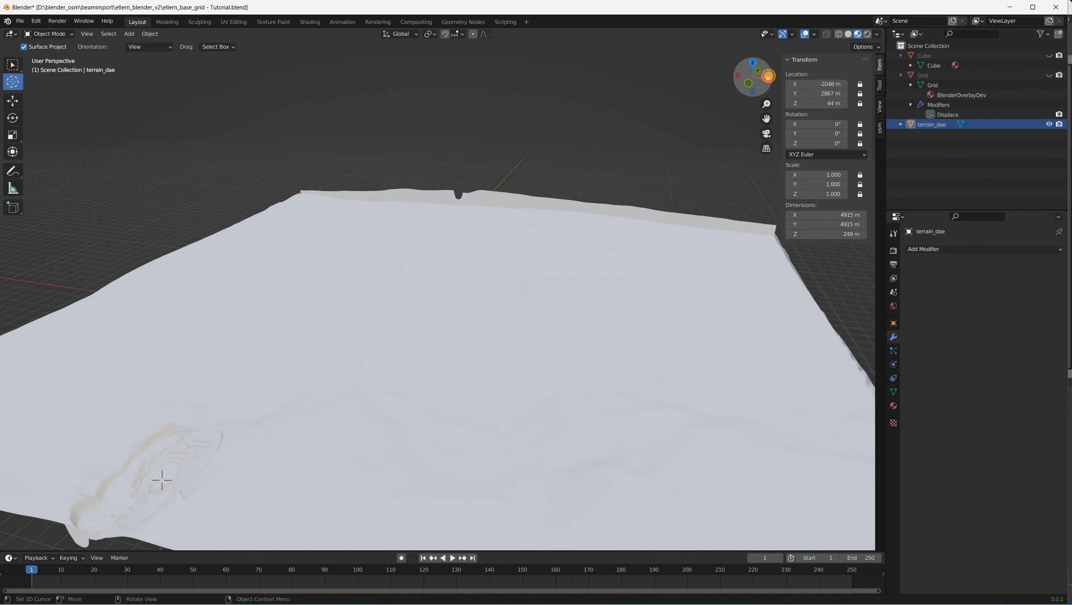
pyautogui.moveTo(768, 76); pyautogui.dragTo(515, 348)
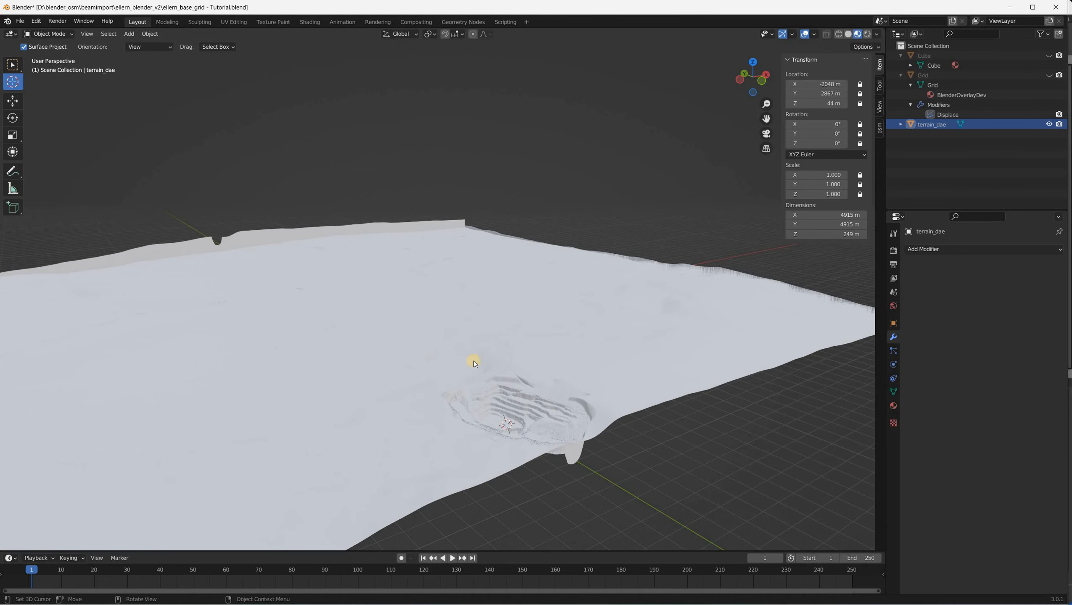
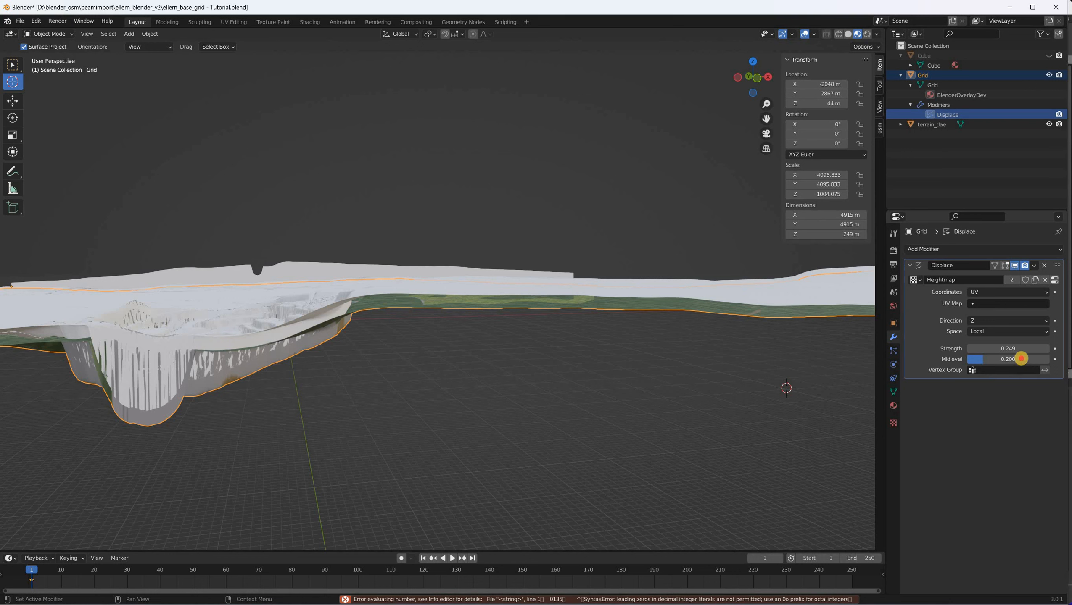
# Step: Set the Midlevel of the Grid's Displace modifier to 0.135
pyautogui.click(1037, 352)
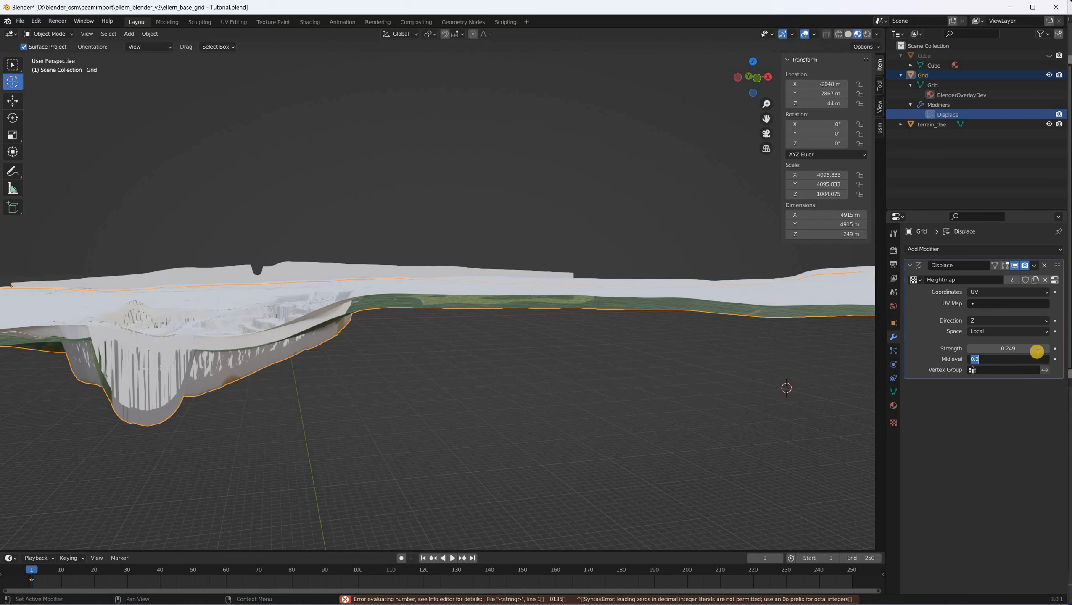
pyautogui.write('0.135')
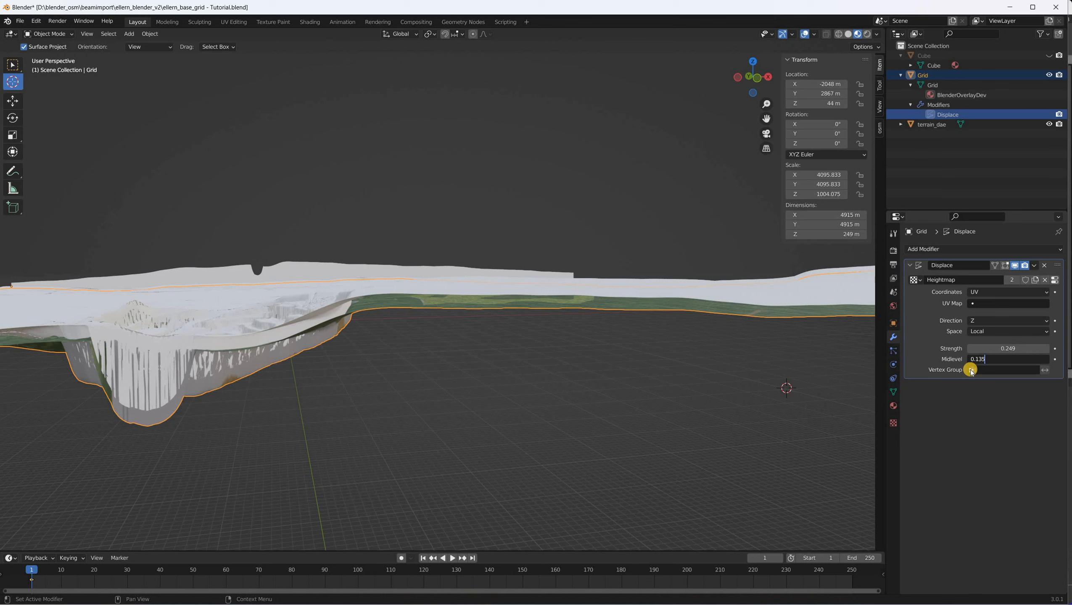
pyautogui.press('Return')
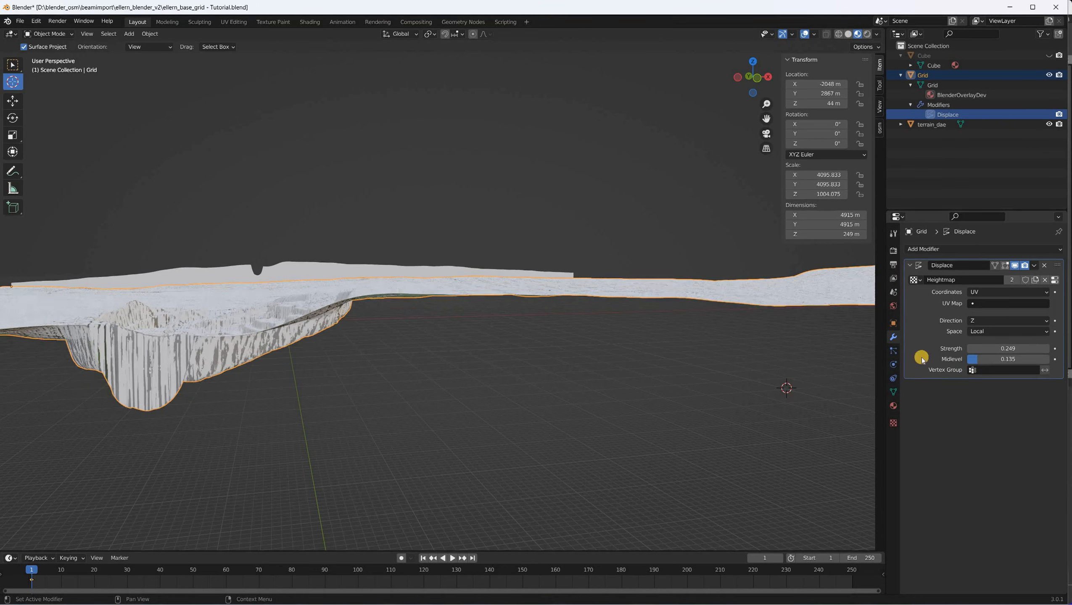
# Step: Examine how the displaced Grid and terrain_dae overlap, from underneath the surface and across the quarry terraces
pyautogui.scroll(4, 497, 386)
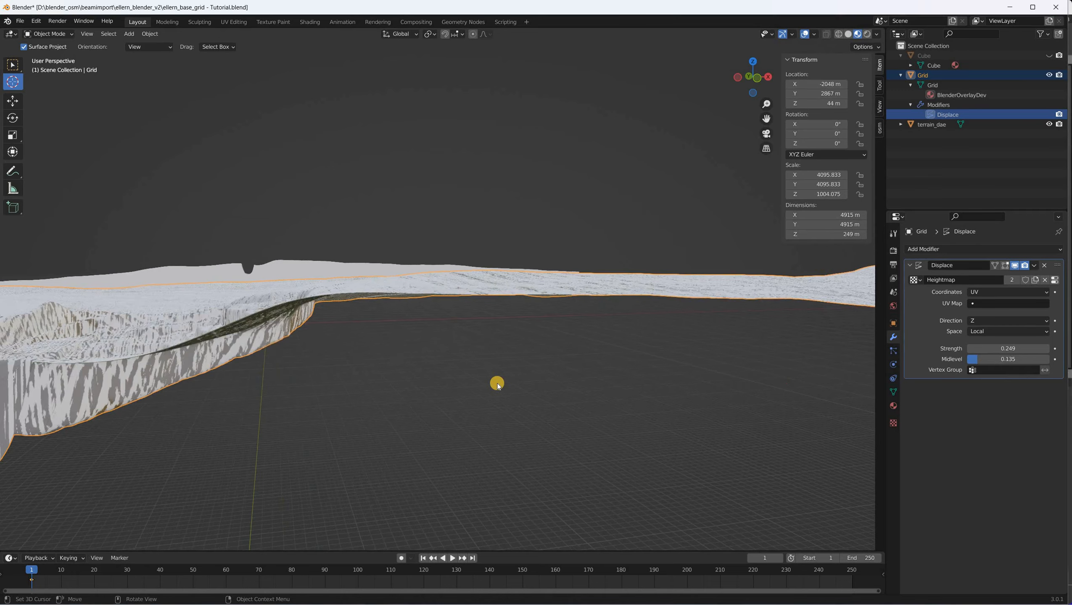
pyautogui.scroll(-1, 478, 367)
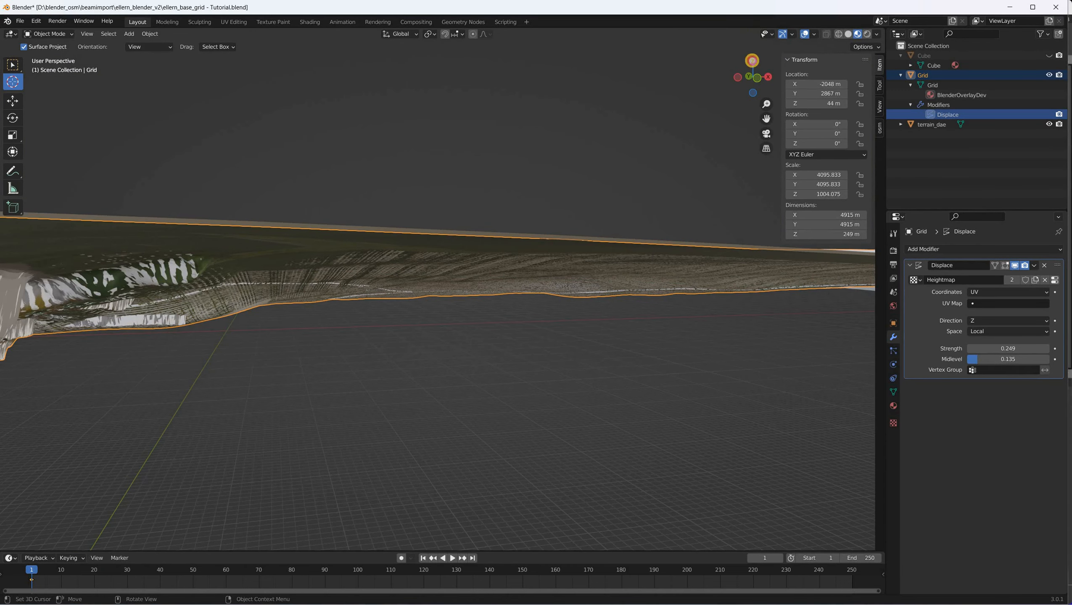
pyautogui.moveTo(752, 62); pyautogui.dragTo(492, 234)
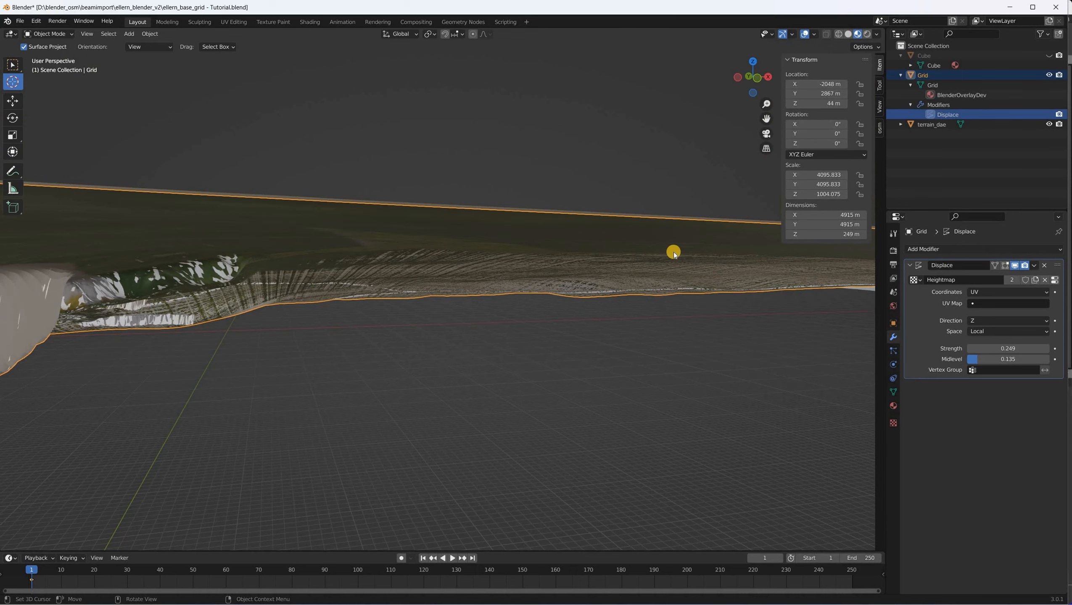
pyautogui.moveTo(673, 252); pyautogui.dragTo(602, 296, button='middle')
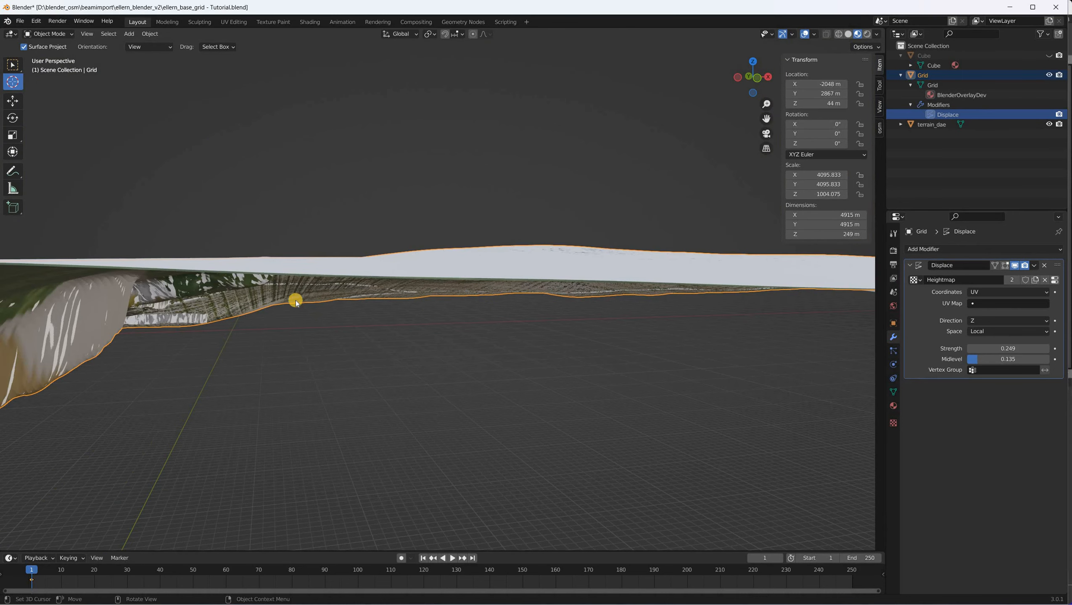
pyautogui.scroll(-1, 296, 300)
pyautogui.scroll(2, 299, 300)
pyautogui.scroll(-3, 261, 330)
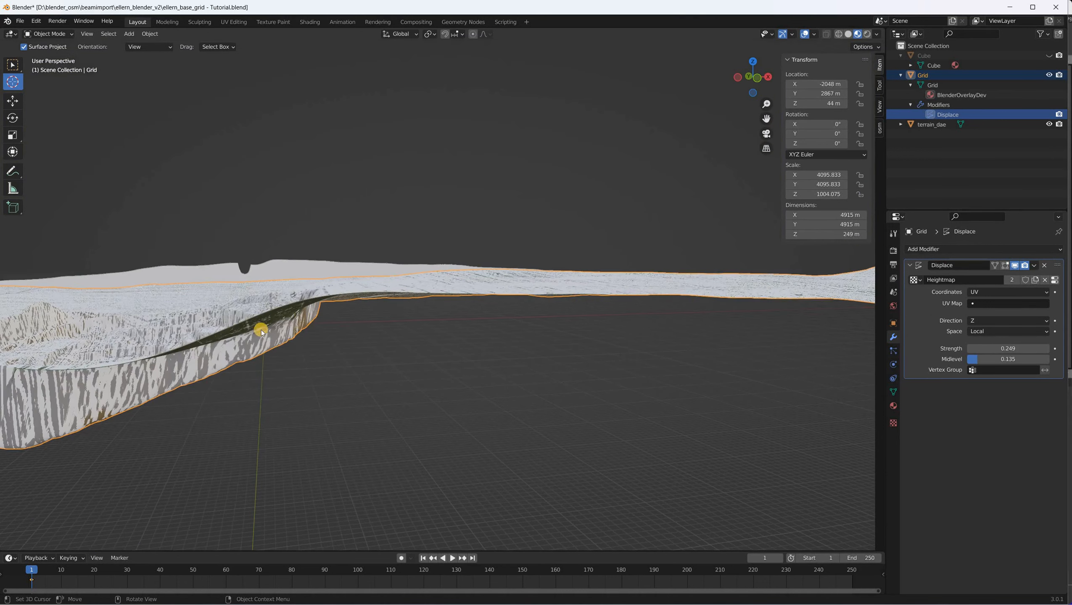
pyautogui.scroll(-1, 363, 330)
pyautogui.scroll(-1, 389, 309)
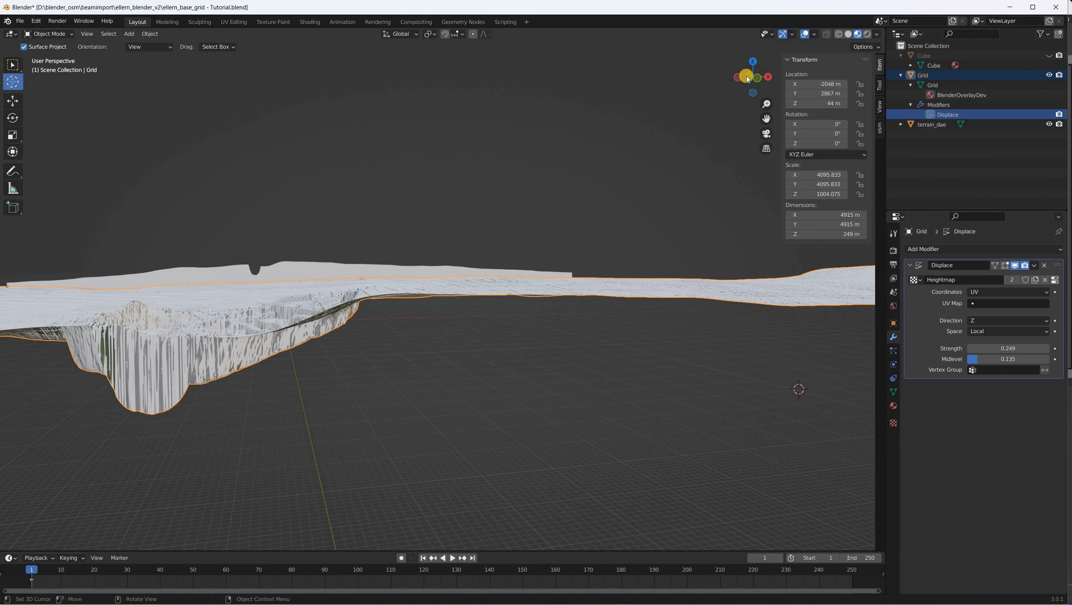
pyautogui.moveTo(746, 76); pyautogui.dragTo(696, 256)
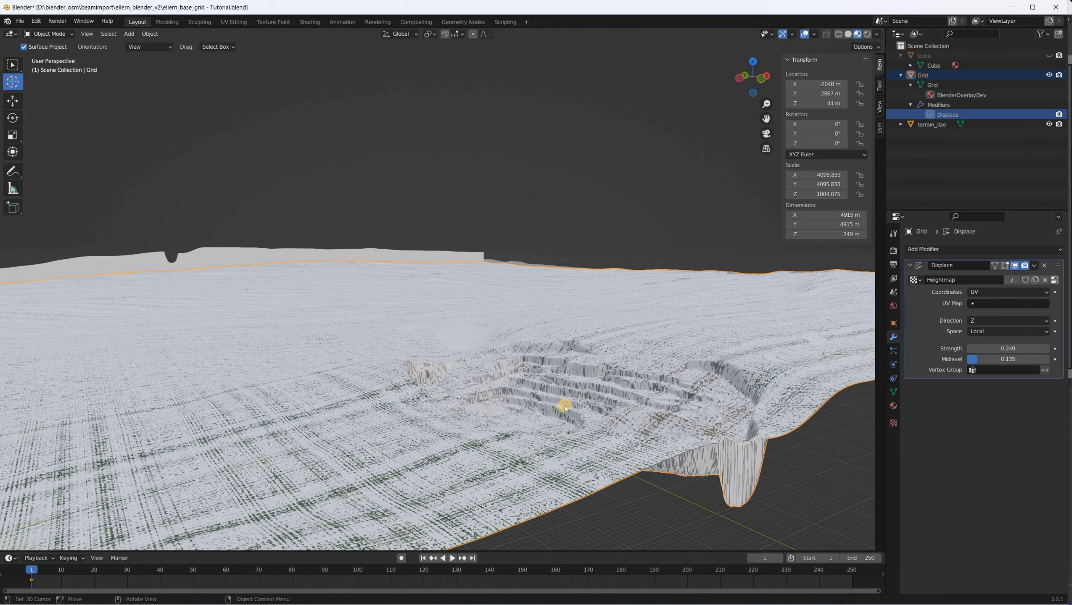
pyautogui.scroll(4, 565, 407)
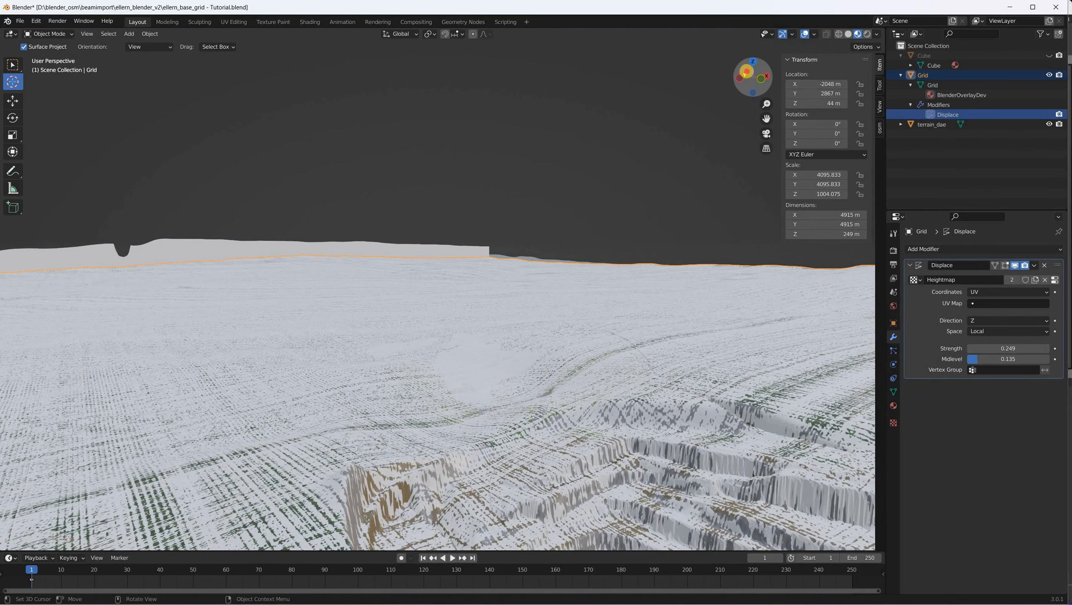
pyautogui.moveTo(746, 75); pyautogui.dragTo(751, 74)
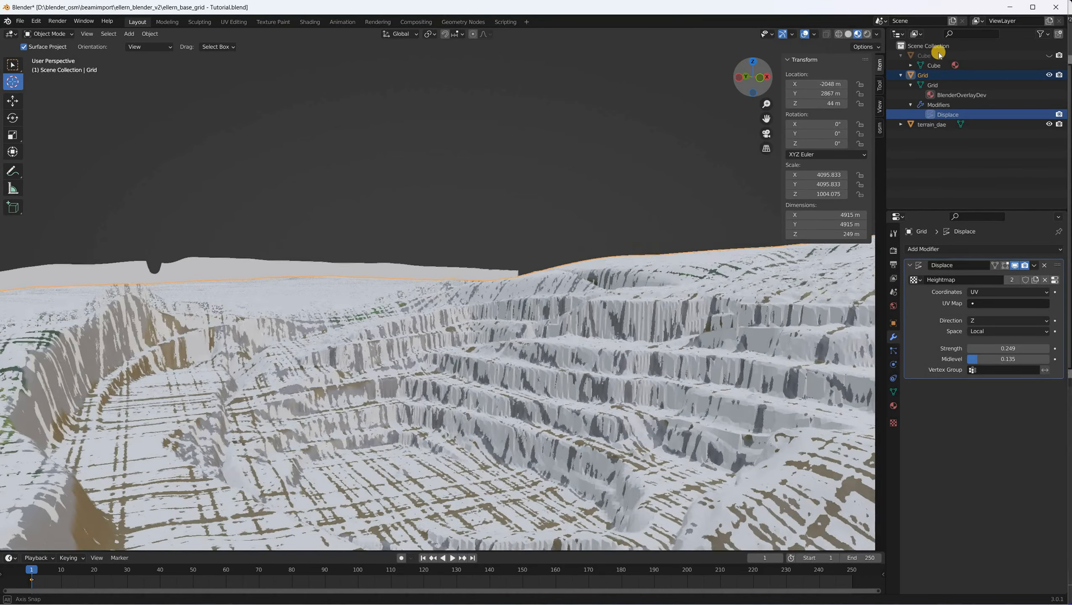
# Step: Show the Cube at the world origin, select it and frame it from the front and from above
pyautogui.click(1049, 56)
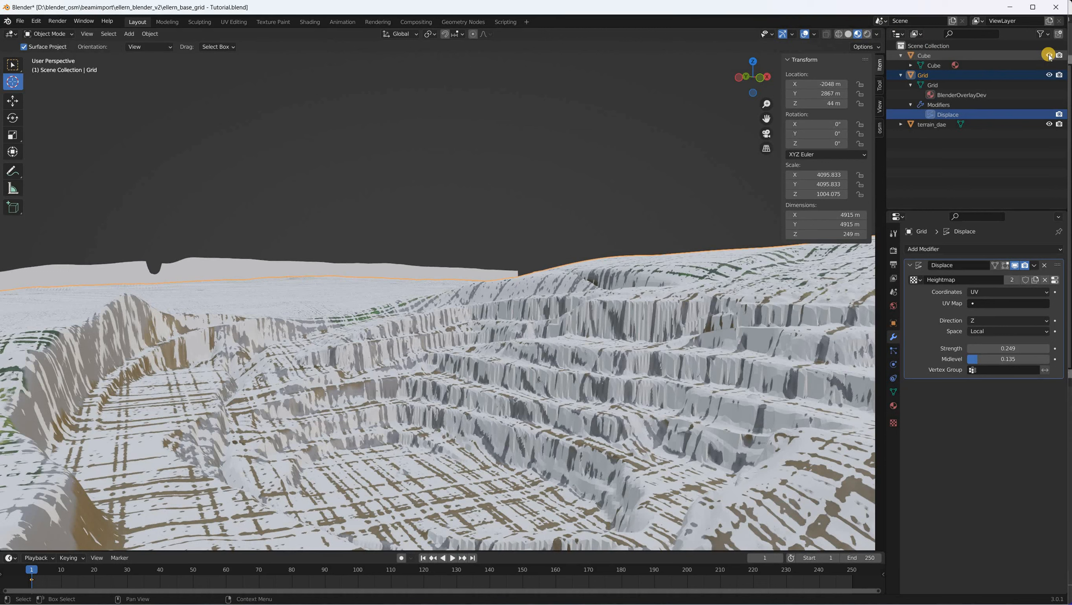
pyautogui.click(938, 57)
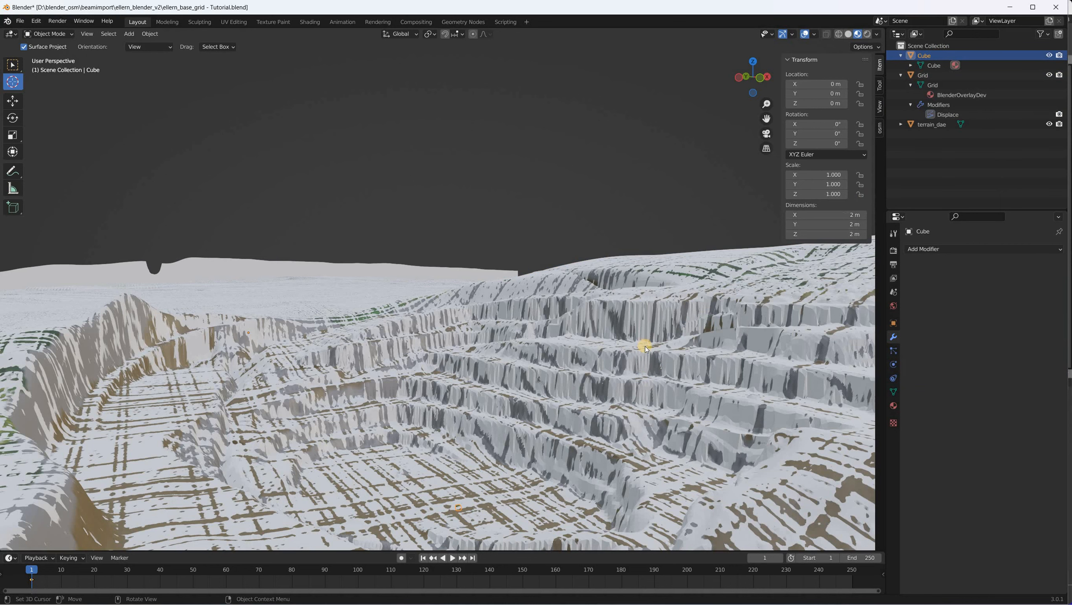
pyautogui.click(764, 75)
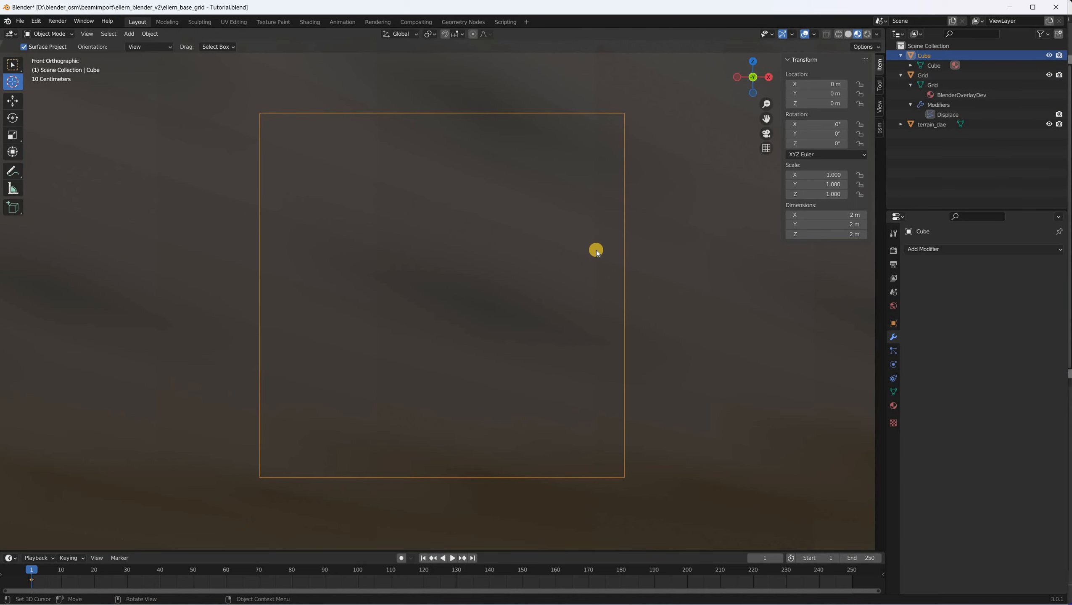
pyautogui.scroll(-9, 614, 237)
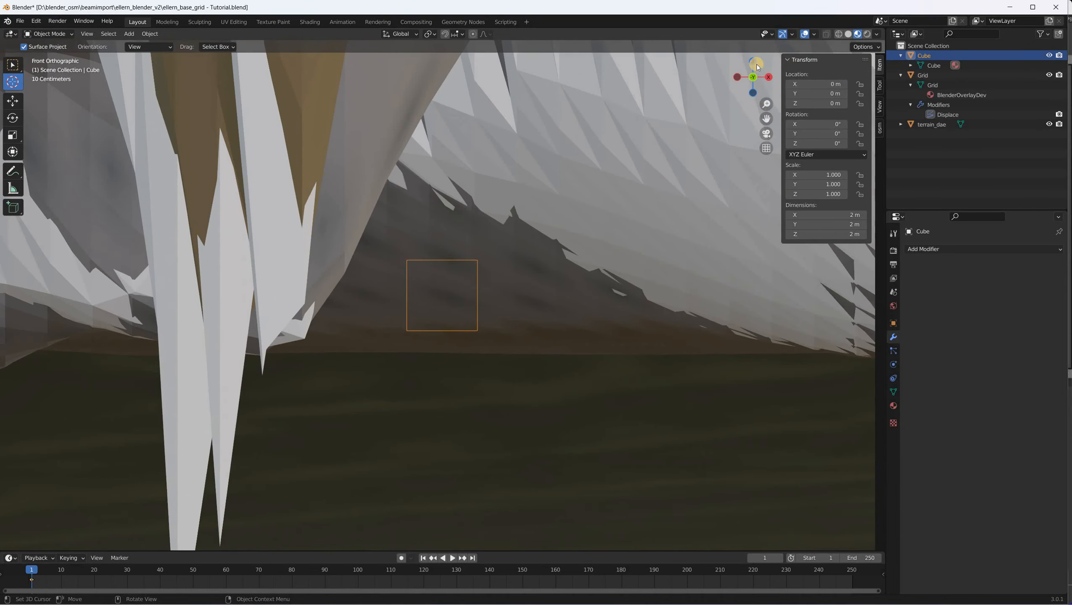
pyautogui.moveTo(752, 62); pyautogui.dragTo(735, 175)
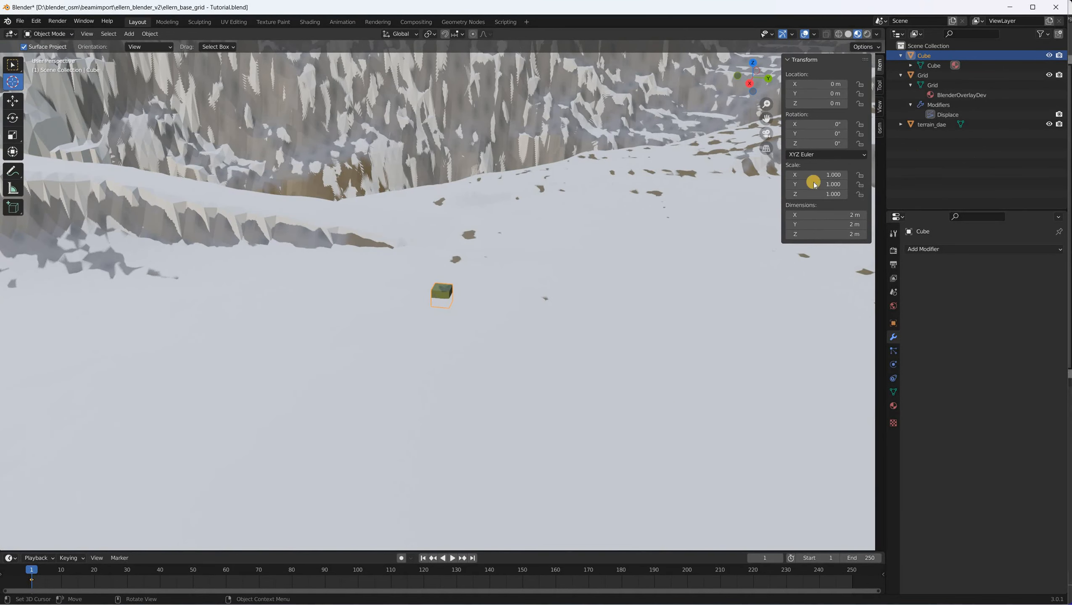
# Step: Toggle terrain_dae's visibility to compare both surfaces around the Cube, leaving terrain_dae hidden
pyautogui.click(1048, 124)
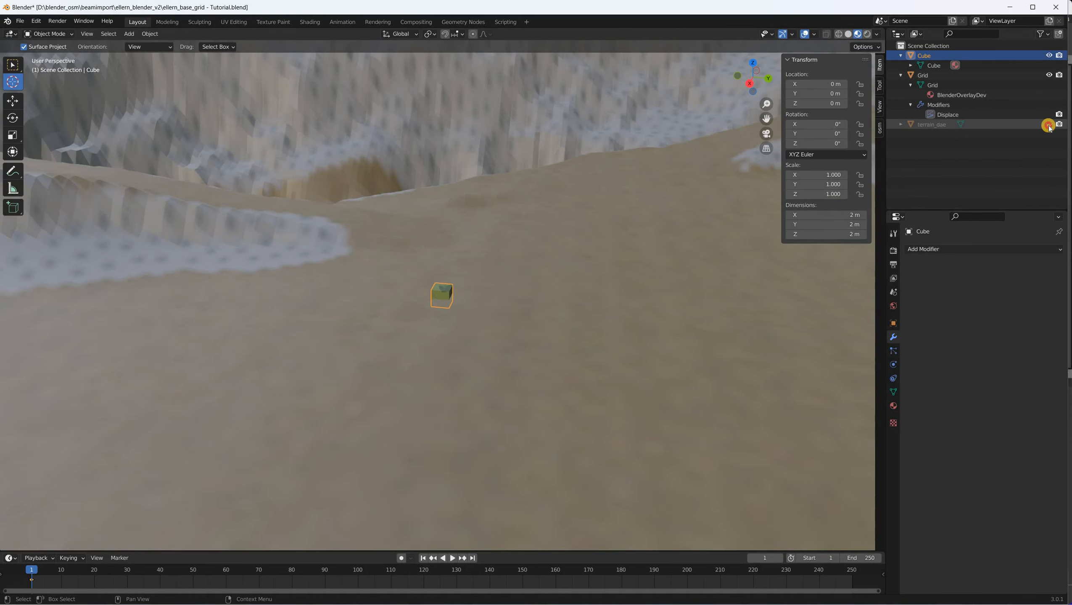
pyautogui.click(1049, 124)
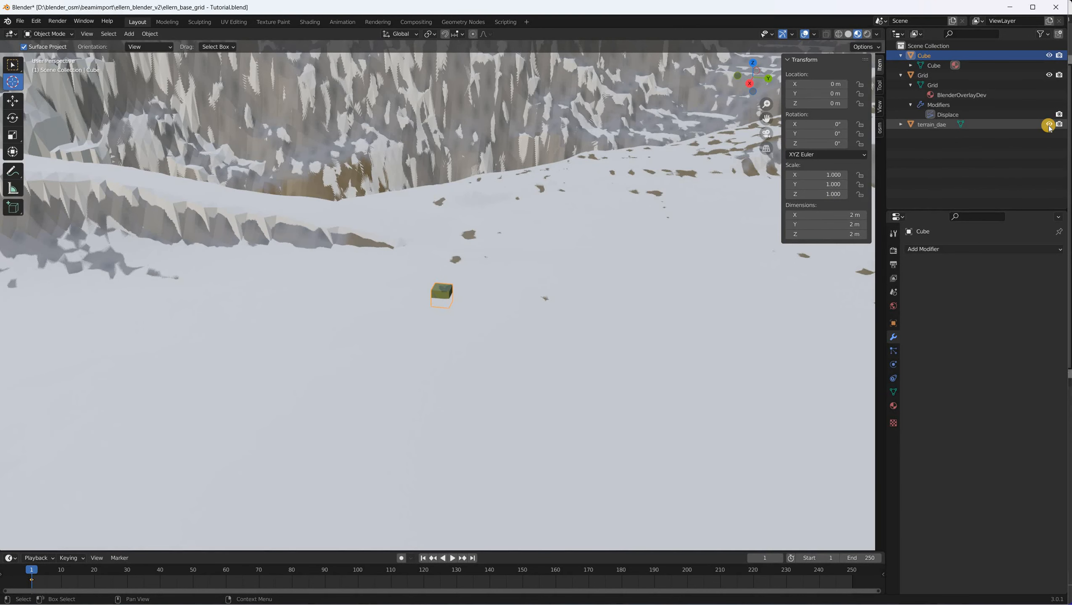
pyautogui.click(1048, 124)
pyautogui.click(1049, 124)
pyautogui.click(1049, 124)
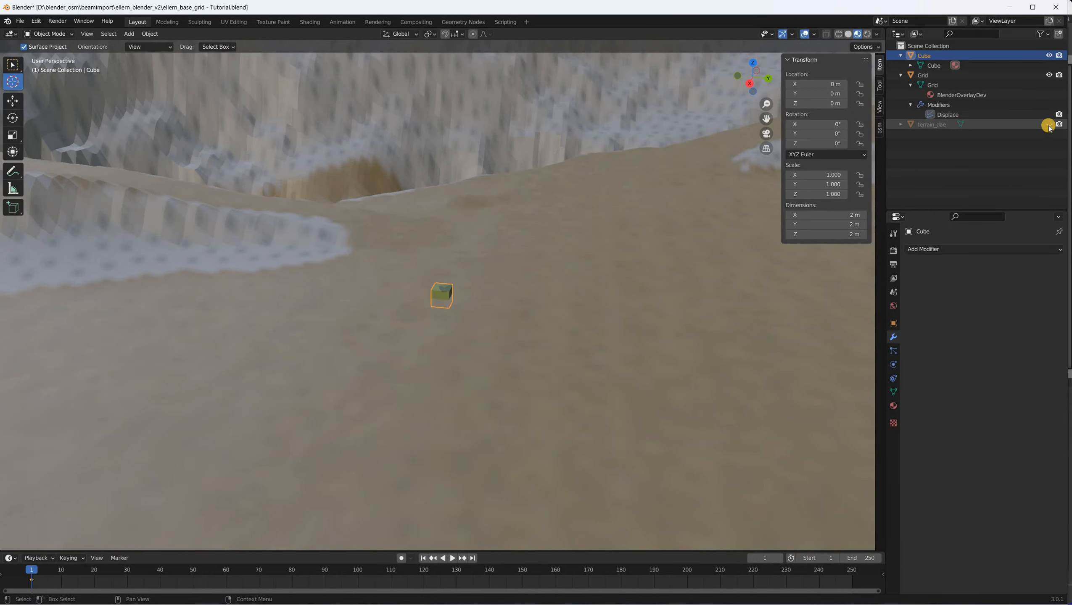
pyautogui.click(1049, 124)
pyautogui.click(1049, 124)
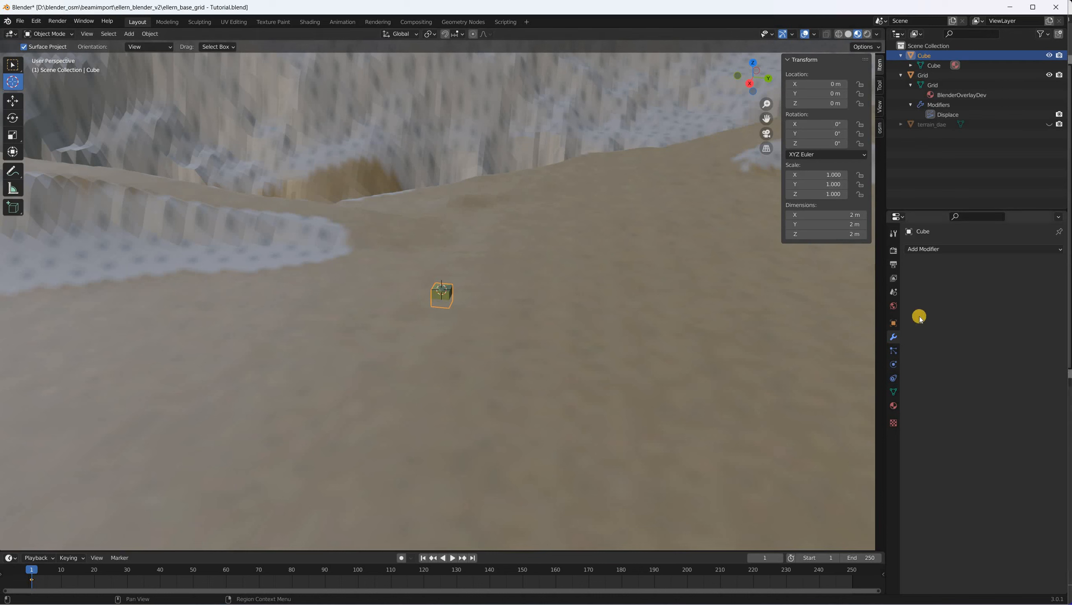
# Step: Export the Cube as test_cube_positioning with BeamNG Easy Export and switch to BeamNG.drive
pyautogui.click(893, 293)
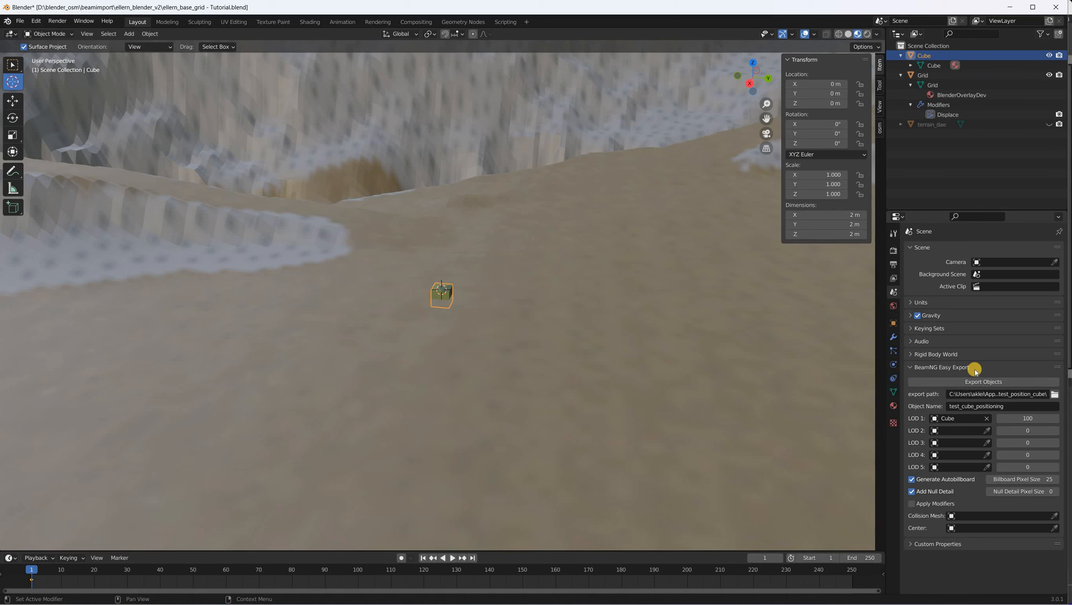
pyautogui.click(972, 385)
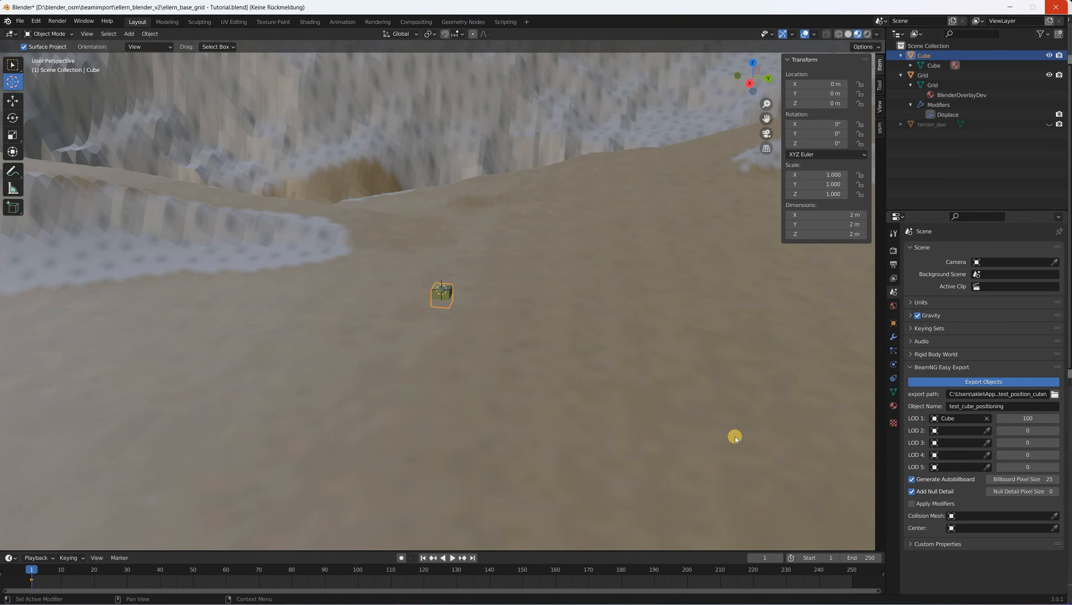
pyautogui.hotkey('alt', 'Tab')
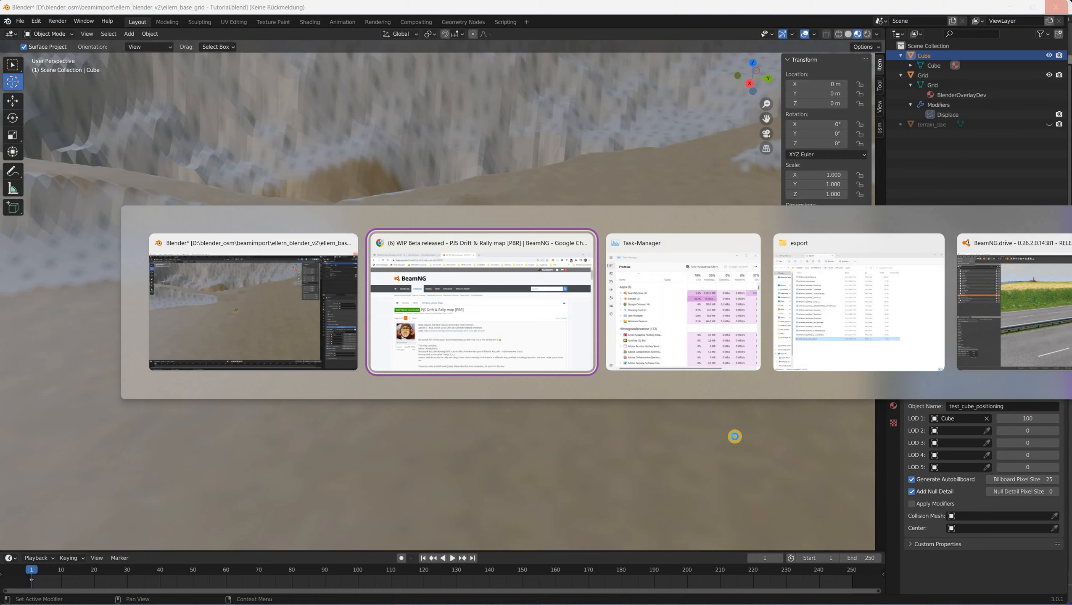
pyautogui.hotkey('alt', 'Tab')
pyautogui.hotkey('alt', 'Tab')
pyautogui.hotkey('alt', 'Tab')
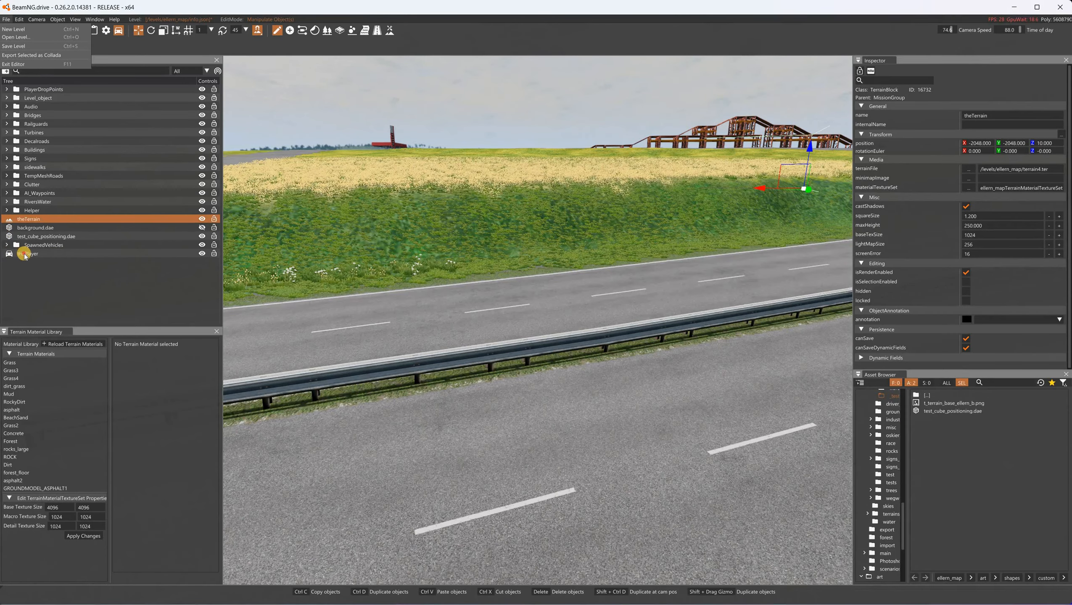
# Step: Move the camera to thePlayer and place a new test_cube_positioning.dae next to the pickup
pyautogui.doubleClick(26, 255)
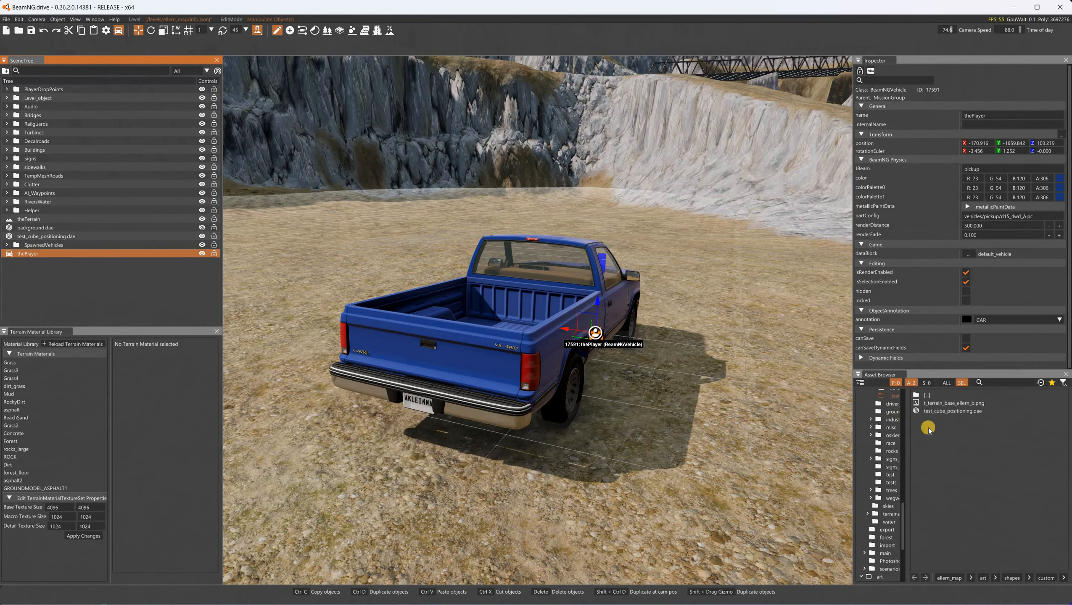
pyautogui.click(954, 412)
pyautogui.moveTo(657, 301); pyautogui.dragTo(658, 302)
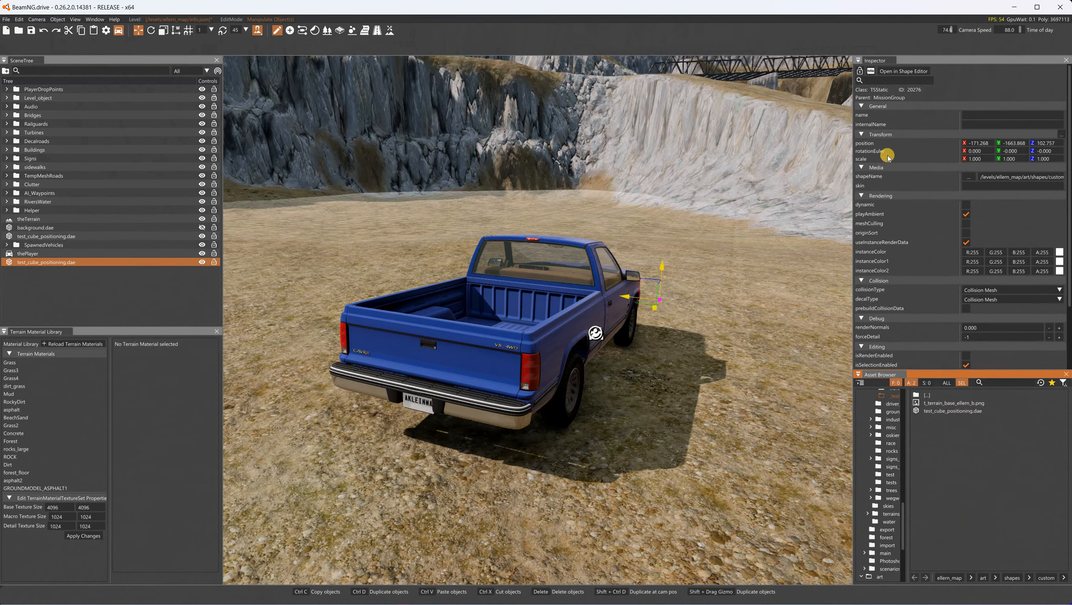
pyautogui.doubleClick(982, 144)
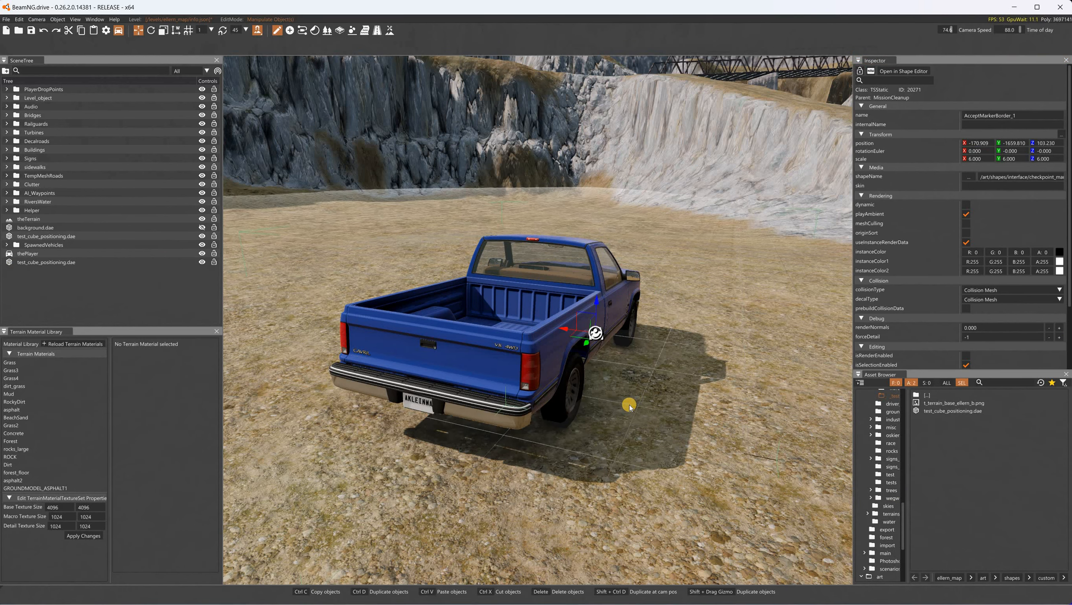
pyautogui.press('F11')
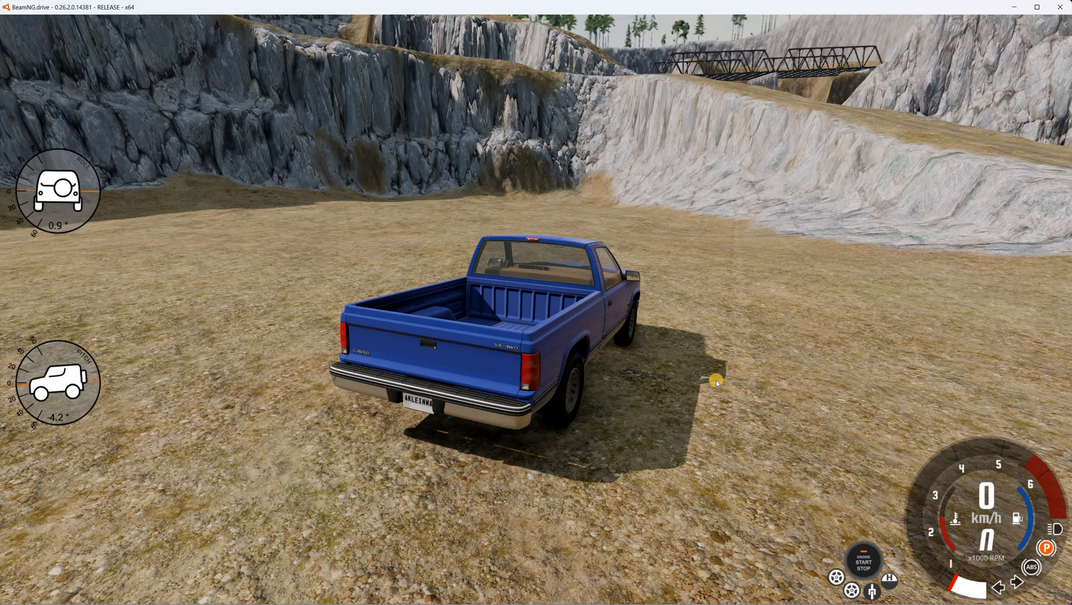
pyautogui.press('F11')
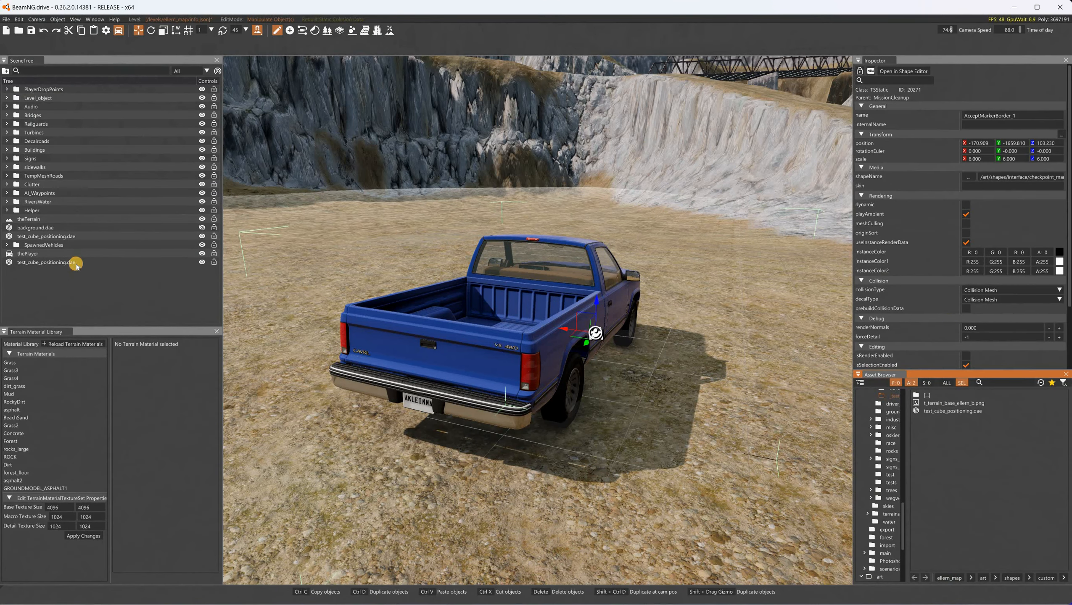
# Step: Set the newly placed test_cube_positioning.dae's X and Y position to 0, and try to set its Z position to 0
pyautogui.click(64, 262)
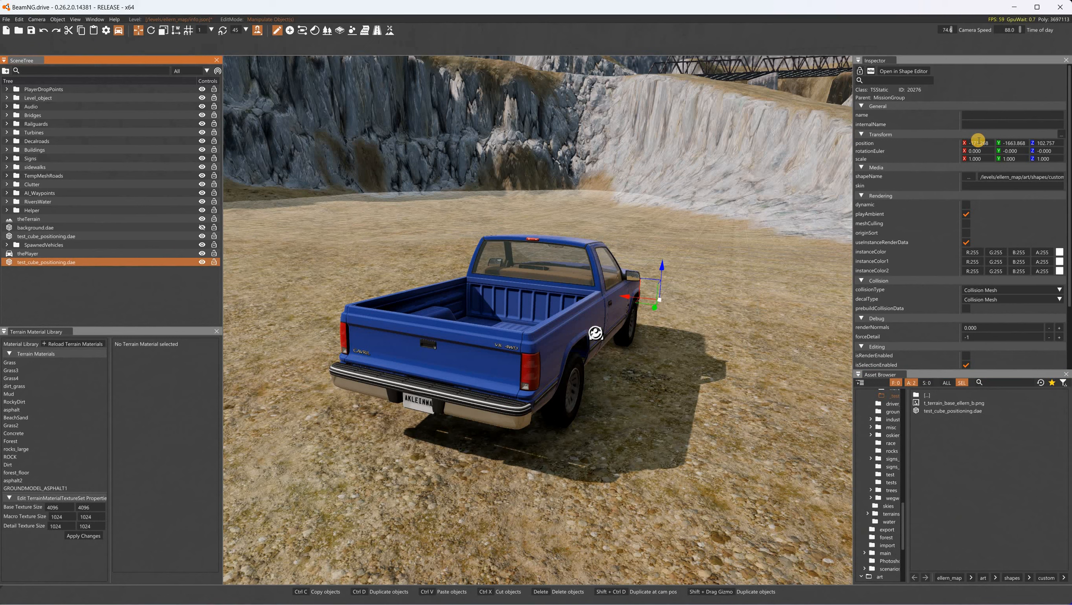
pyautogui.click(978, 140)
pyautogui.write('0')
pyautogui.press('Tab')
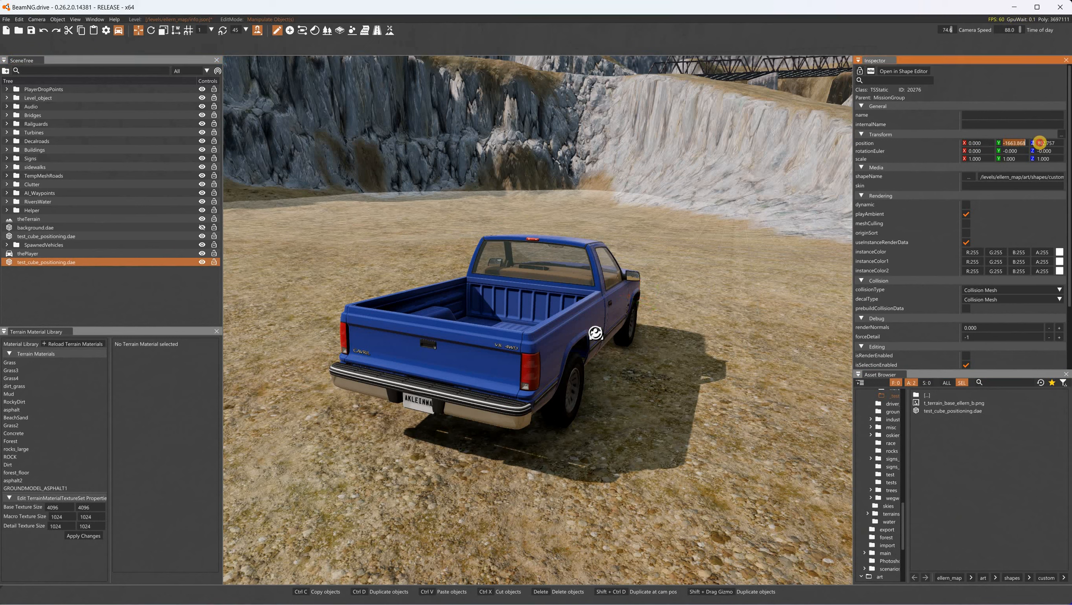
pyautogui.write('0')
pyautogui.press('Tab')
pyautogui.write('0')
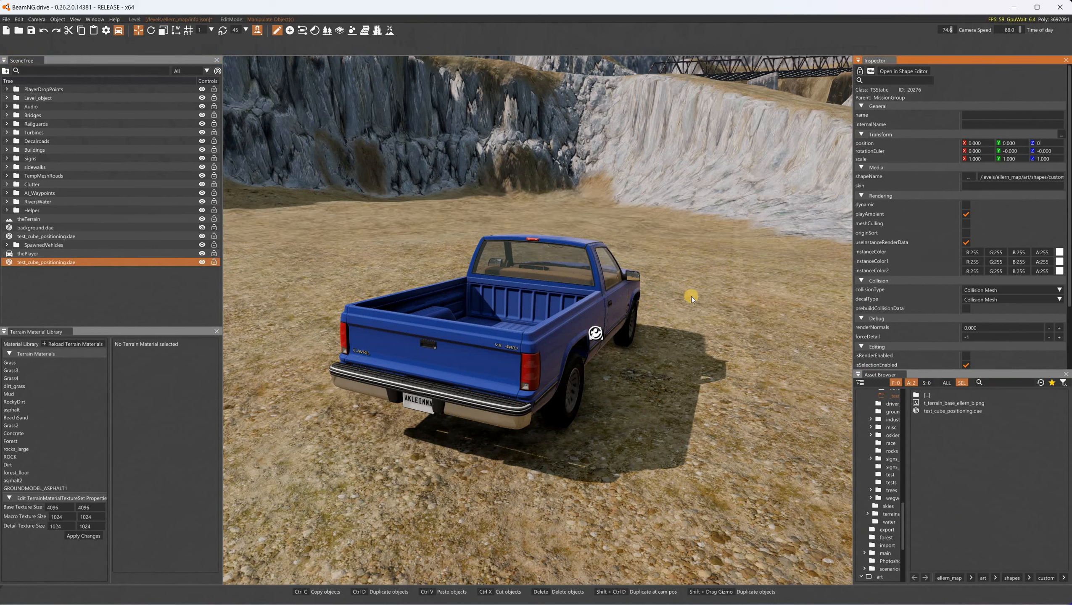
pyautogui.click(692, 298)
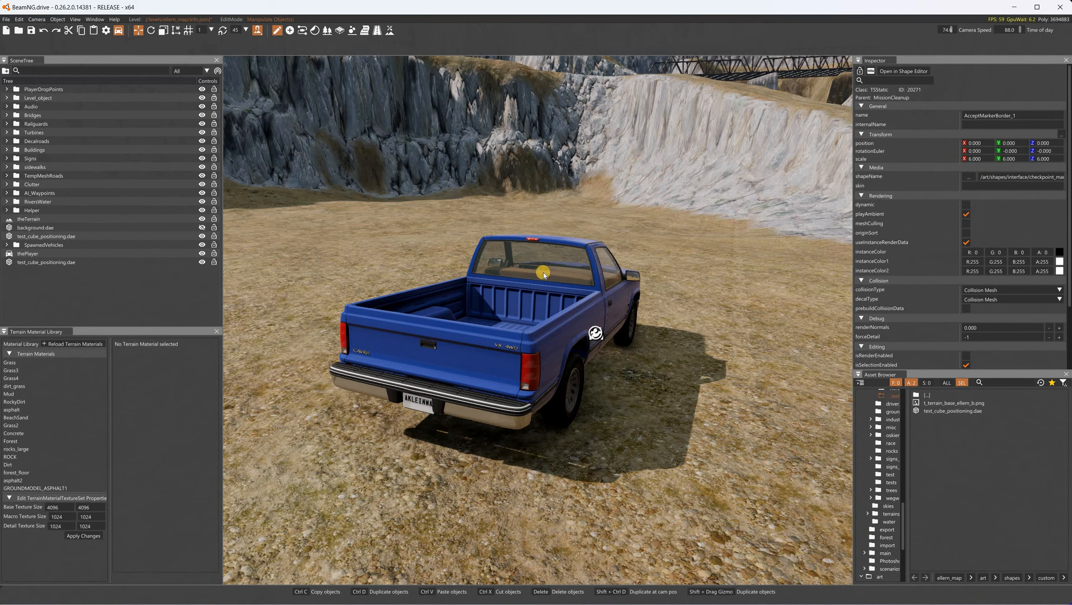
# Step: Focus the camera on the newly placed test_cube_positioning.dae and set its Z position to 0
pyautogui.click(56, 264)
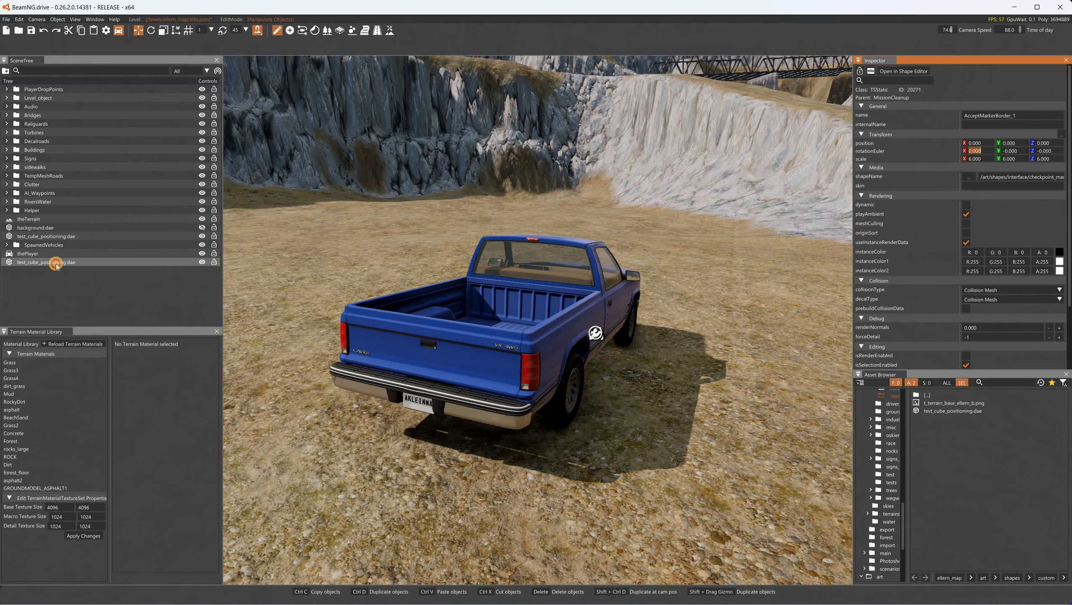
pyautogui.doubleClick(57, 264)
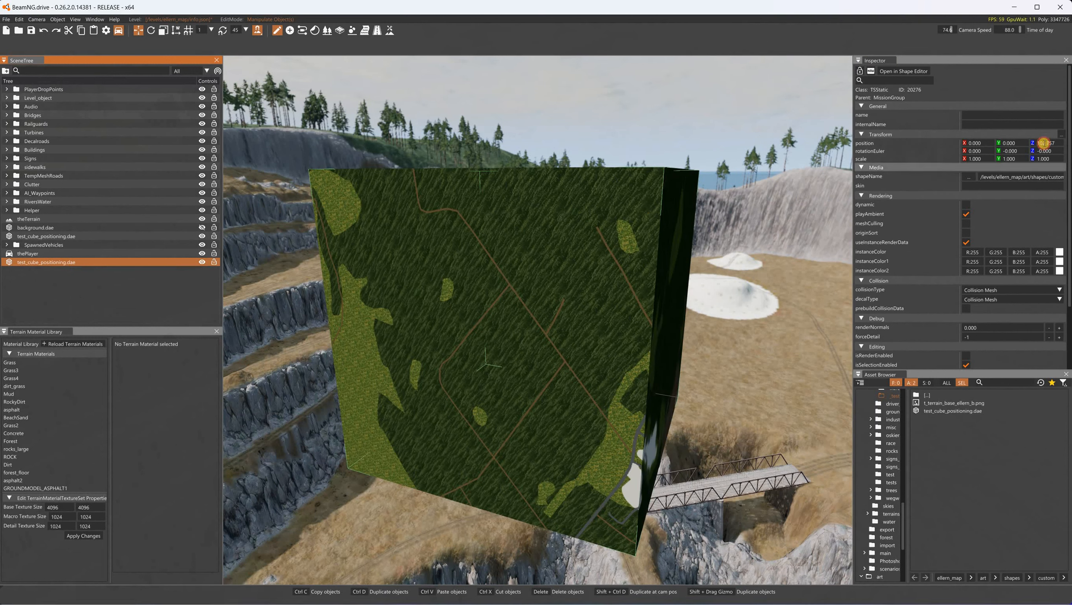
pyautogui.doubleClick(1043, 142)
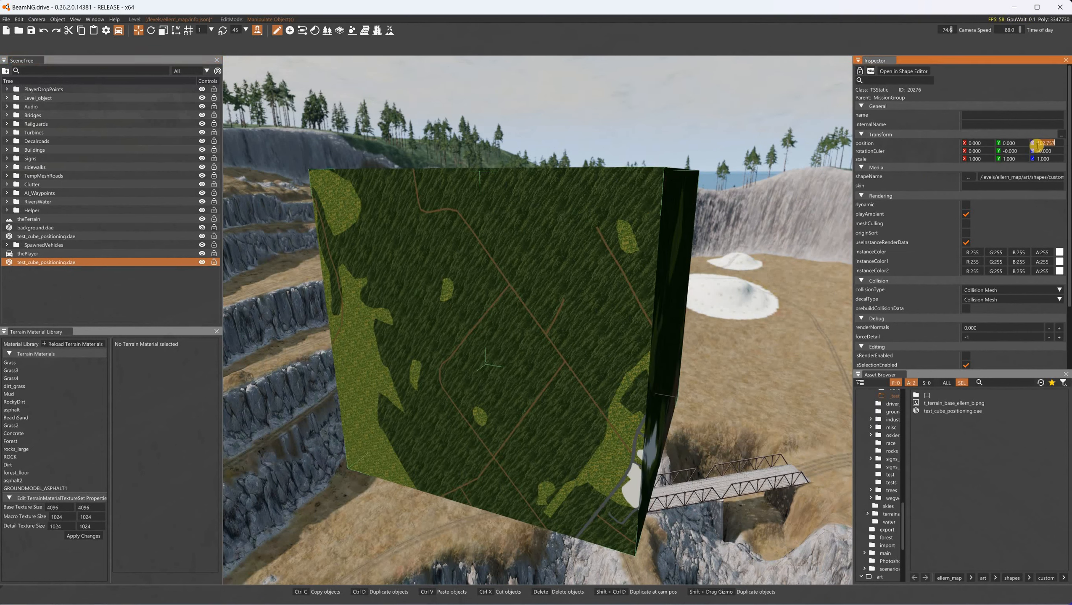
pyautogui.write('0')
pyautogui.click(1011, 143)
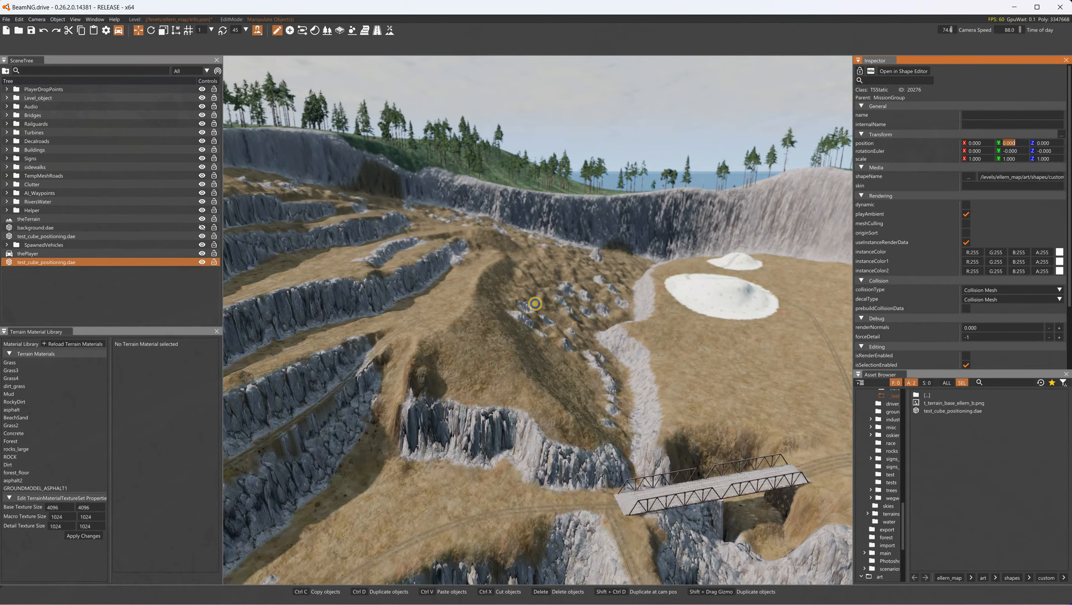
# Step: Focus on the test_cube_positioning.dae at the origin and examine its placement beside the pickup and on the surrounding quarry terrain
pyautogui.moveTo(535, 304); pyautogui.dragTo(666, 353, button='right')
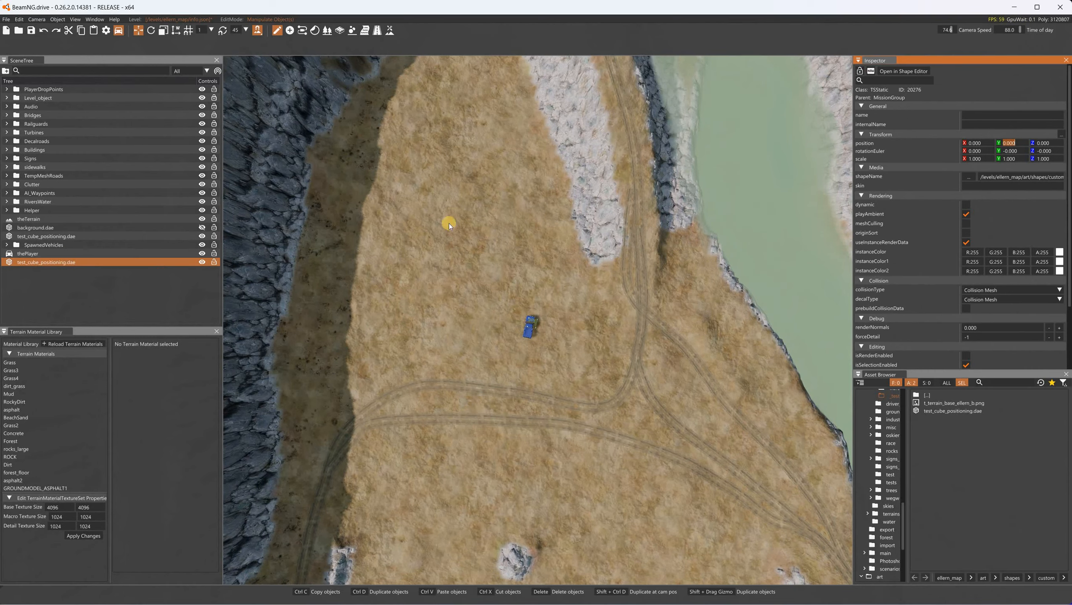
pyautogui.doubleClick(47, 263)
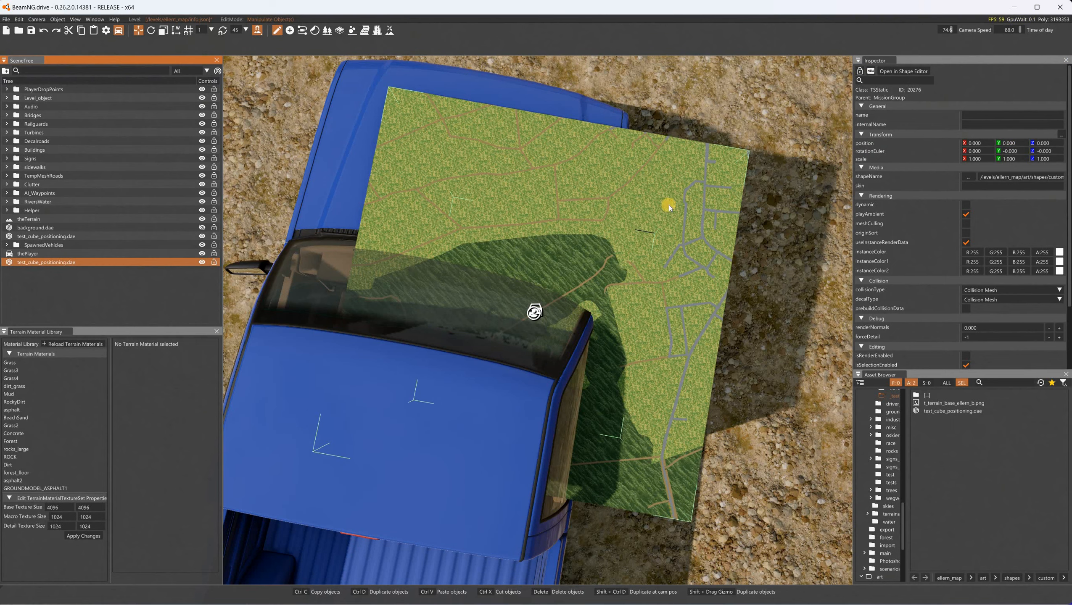
pyautogui.moveTo(535, 303); pyautogui.dragTo(535, 303, button='right')
pyautogui.press('s')
pyautogui.press('w')
pyautogui.press('w')
pyautogui.press('w')
pyautogui.press('s')
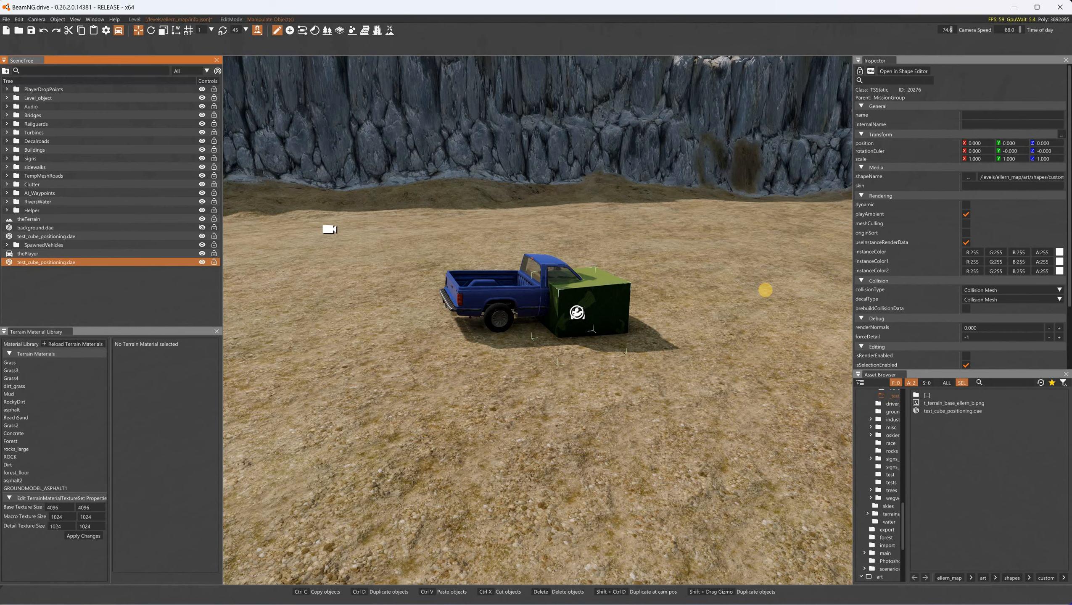
pyautogui.press('s')
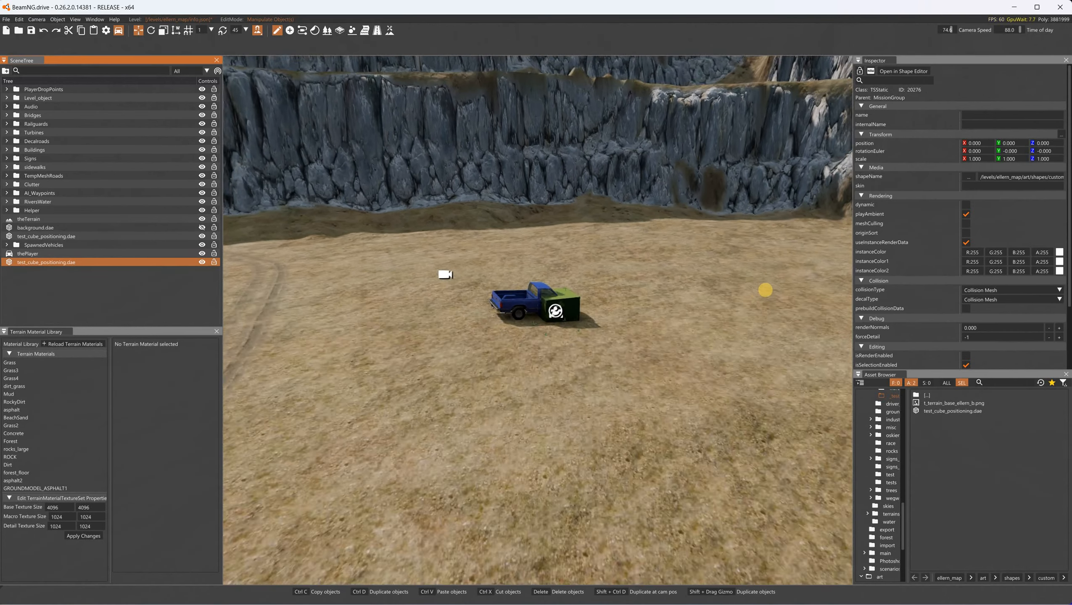
pyautogui.press('s')
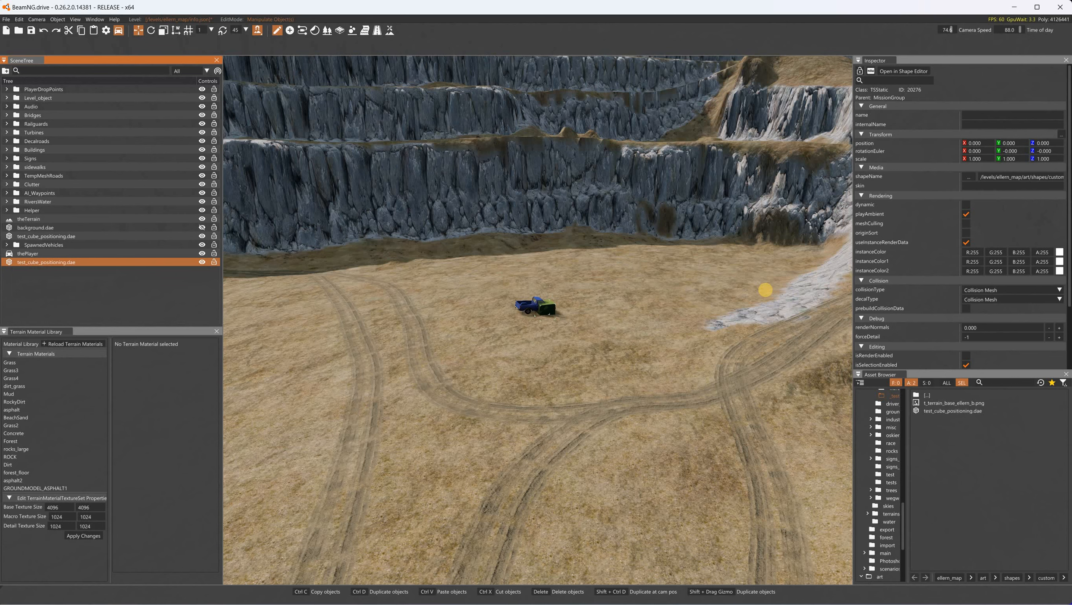
# Step: Switch to Blender and toggle the visibility of terrain_dae to compare it with the displaced Grid around the Cube
pyautogui.hotkey('alt', 'Tab')
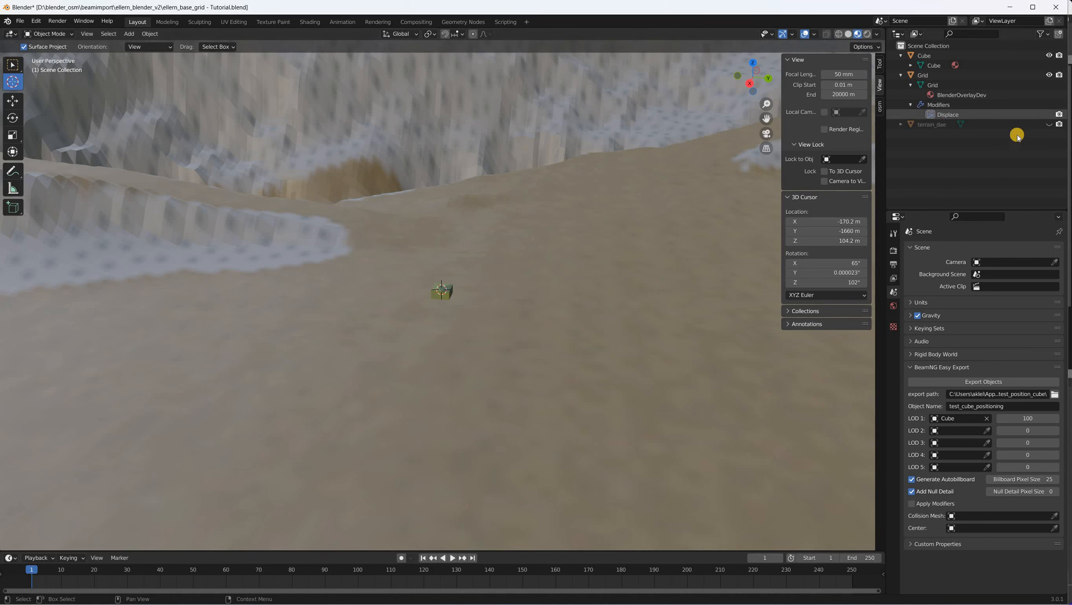
pyautogui.click(1048, 124)
pyautogui.click(1048, 124)
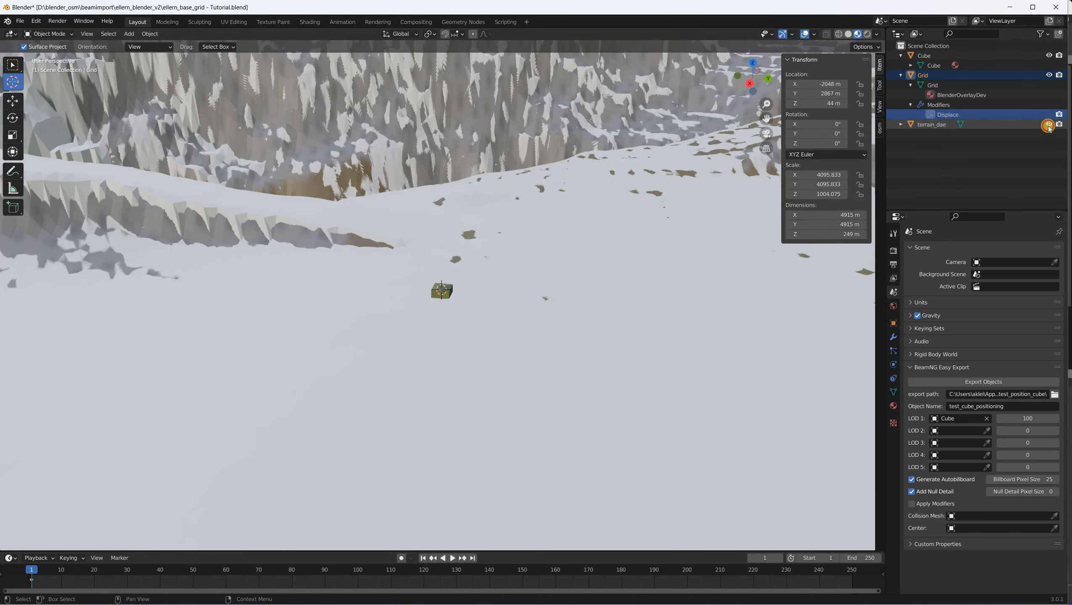
pyautogui.click(946, 115)
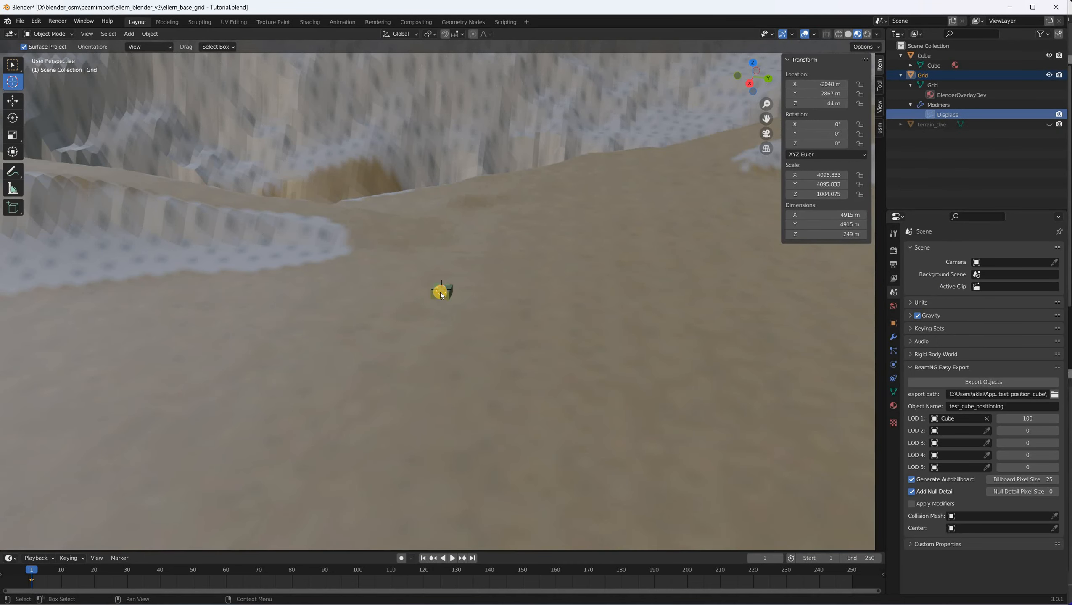